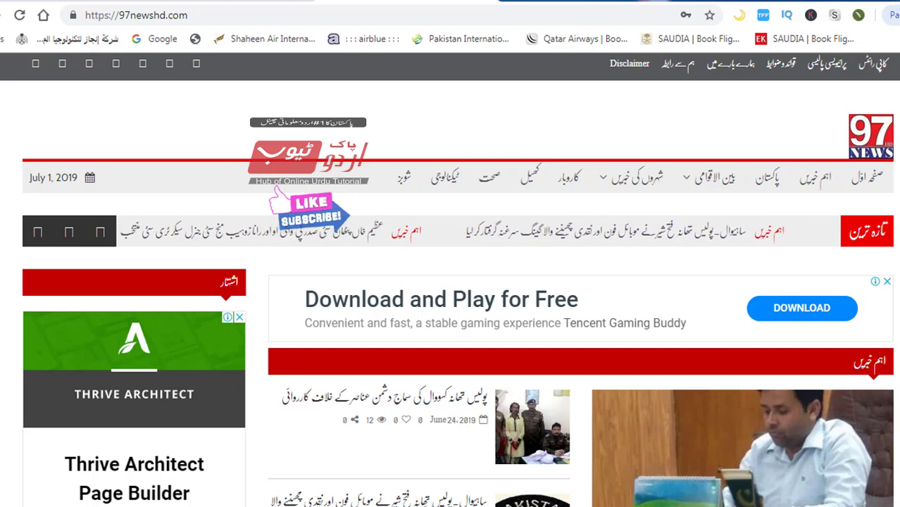
Scroll down through the 97newshd.com news homepage and back up toward the top.
scroll(451, 281, "down", 1)
scroll(451, 282, "down", 2)
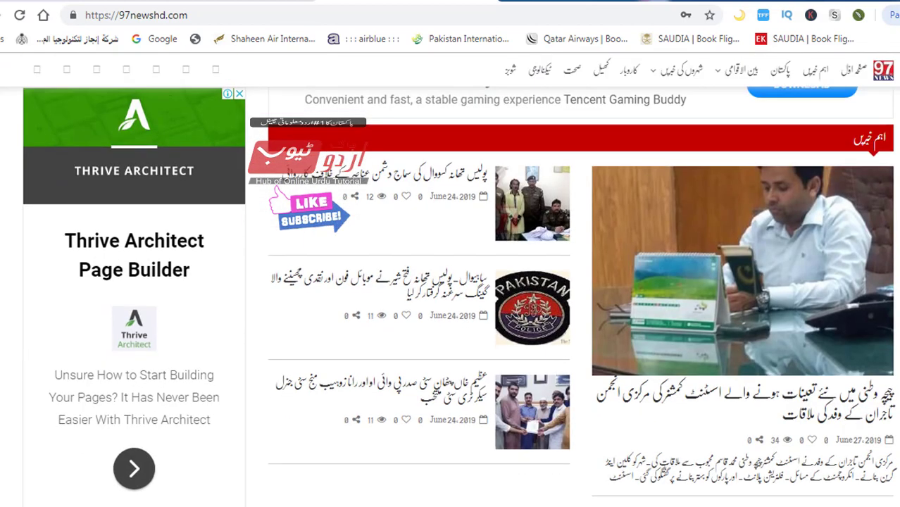
scroll(451, 281, "down", 1)
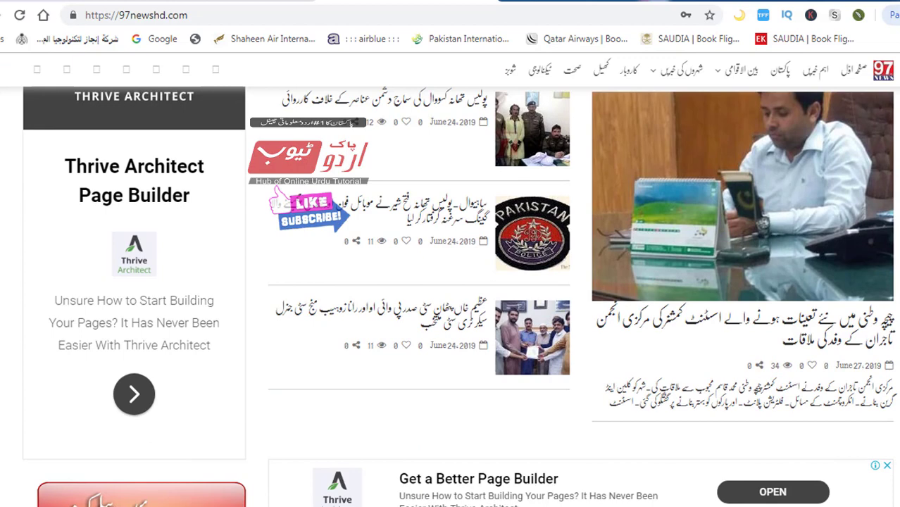
scroll(451, 282, "down", 2)
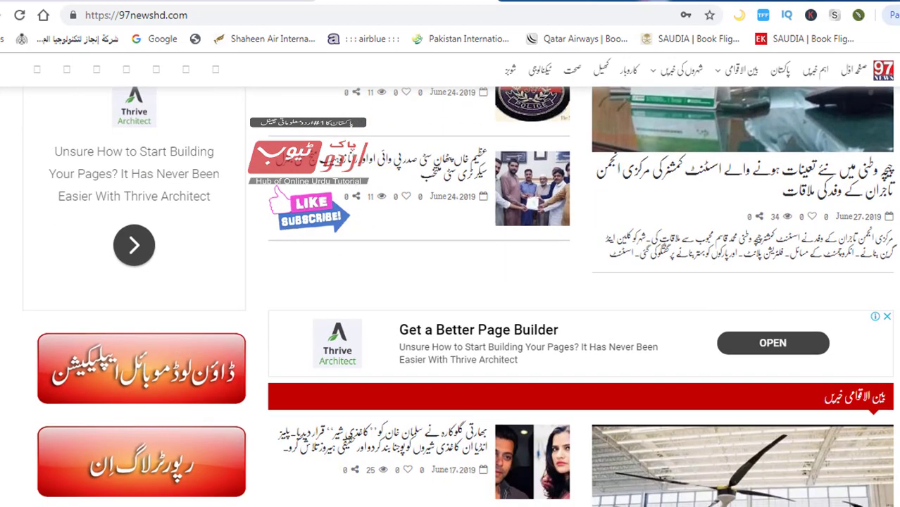
scroll(451, 281, "down", 1)
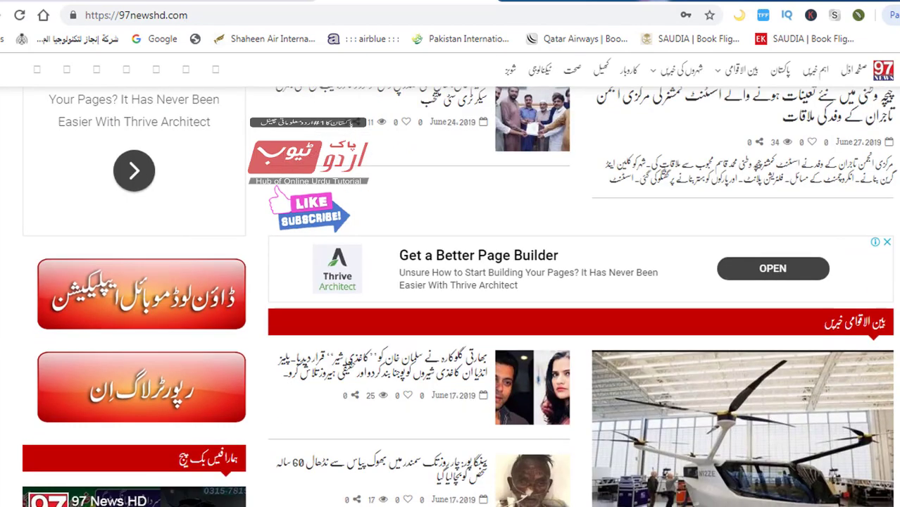
scroll(450, 282, "down", 2)
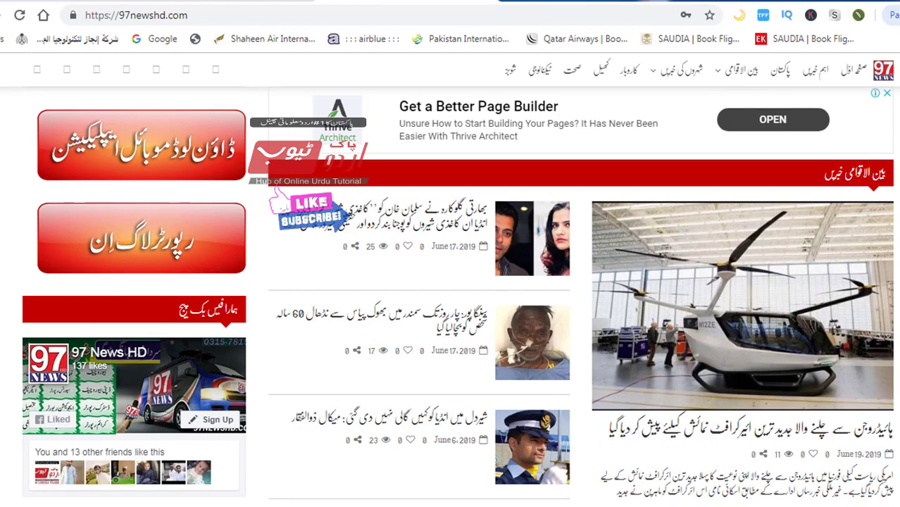
scroll(451, 281, "down", 2)
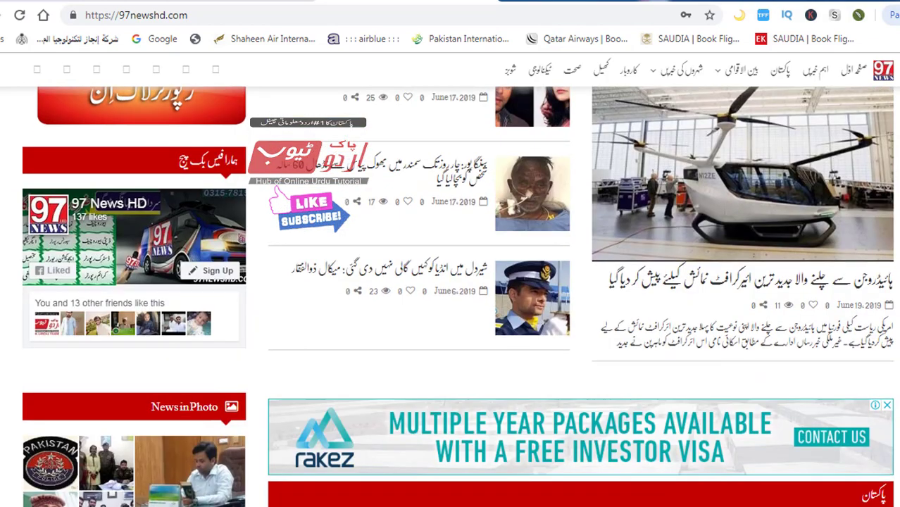
scroll(451, 295, "down", 5)
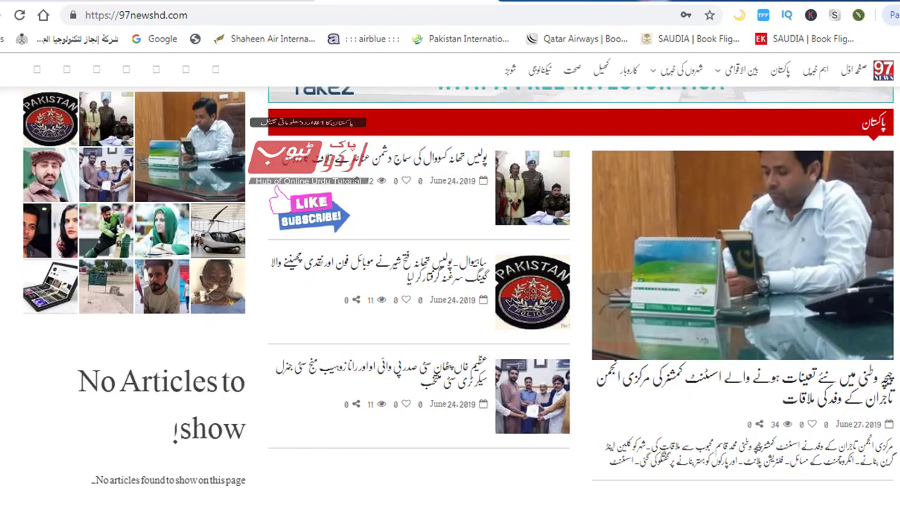
scroll(451, 296, "up", 5)
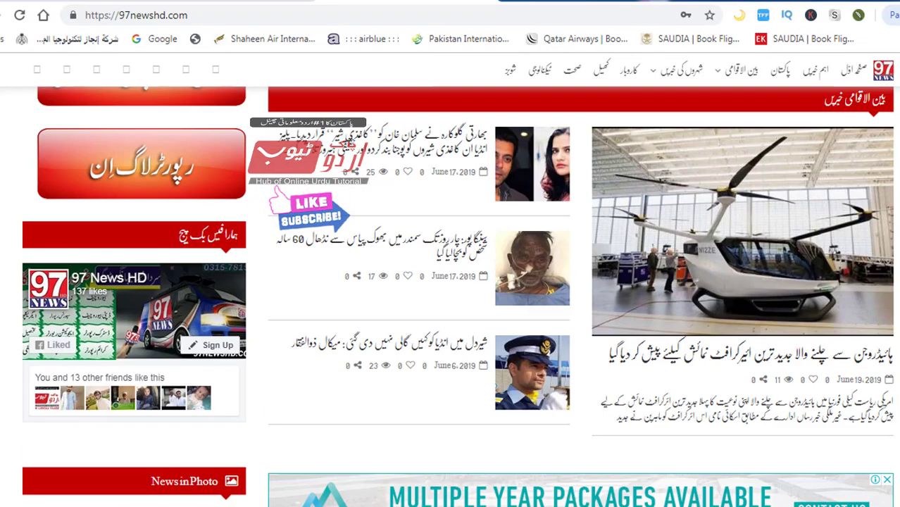
scroll(451, 296, "up", 7)
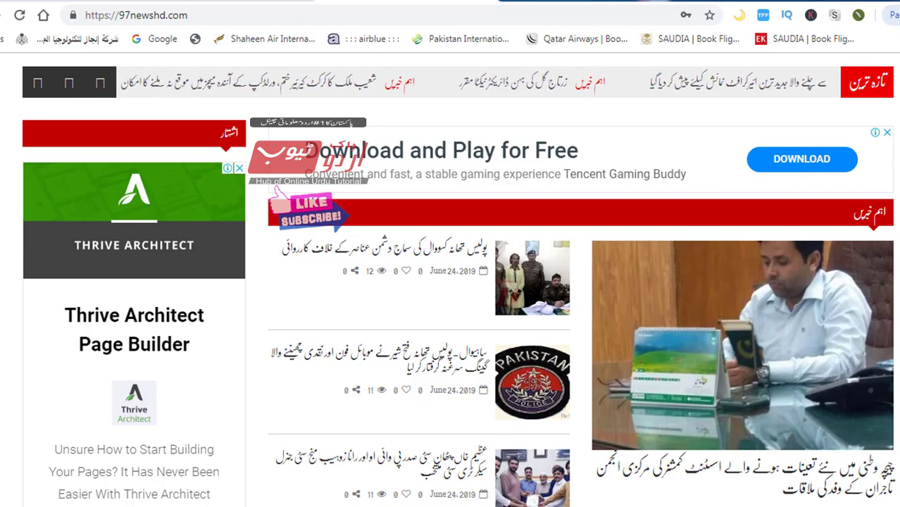
scroll(450, 281, "up", 3)
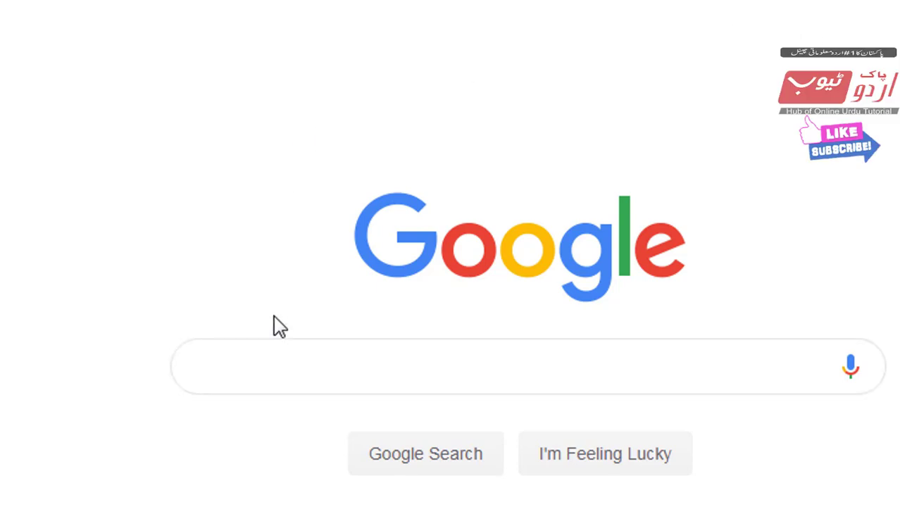
Search Google for 'bitnami wordpress' using the suggested query.
left_click(277, 354)
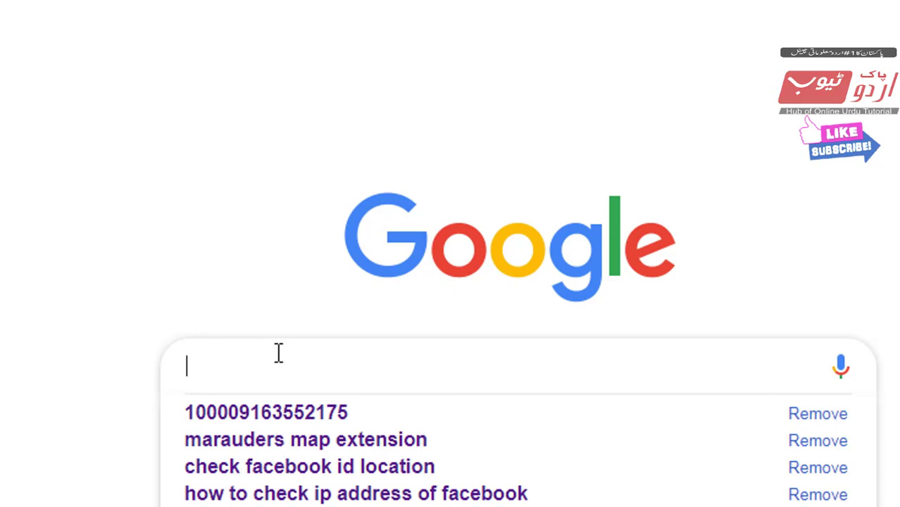
type("bi")
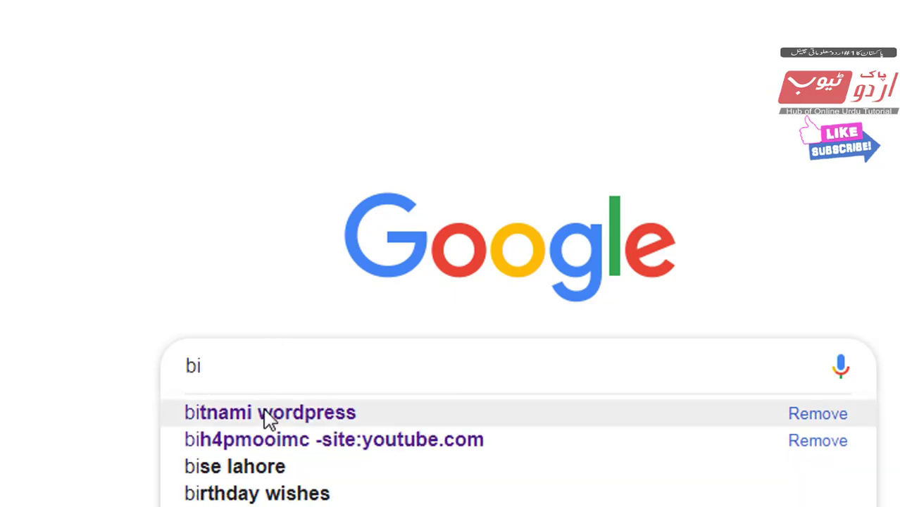
left_click(266, 414)
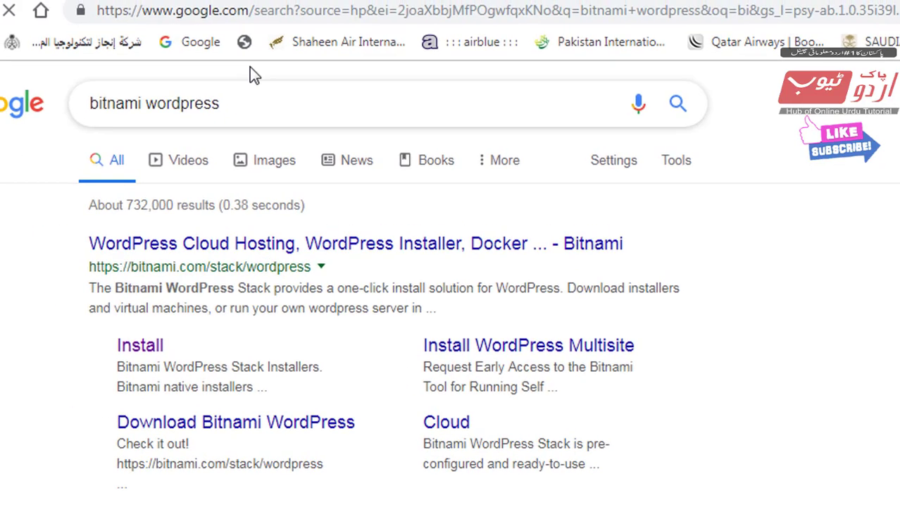
Switch to the urduhelptv tutorial on installing WordPress on localhost.
left_click(253, 0)
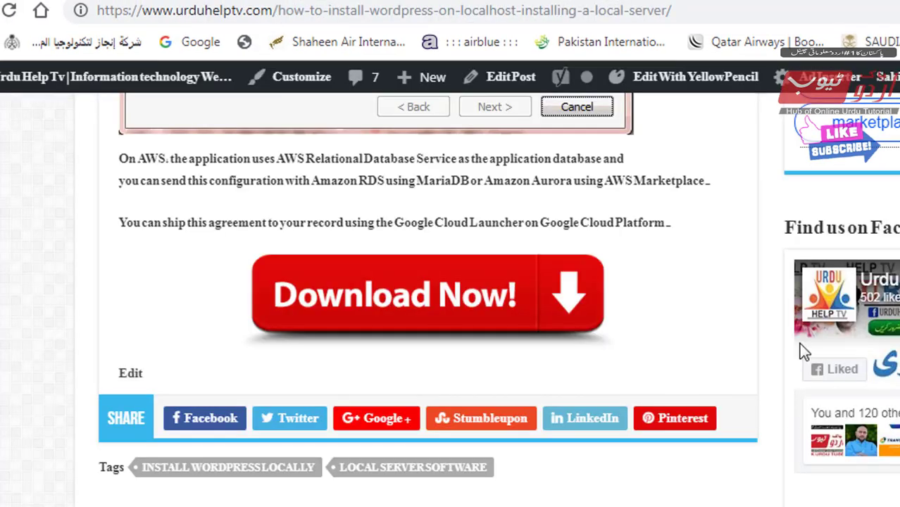
scroll(800, 381, "up", 15)
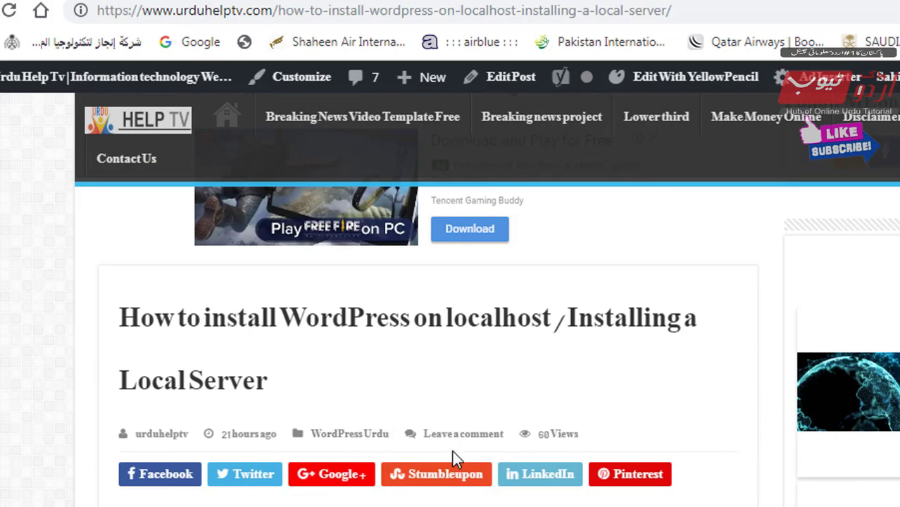
scroll(4, 402, "down", 10)
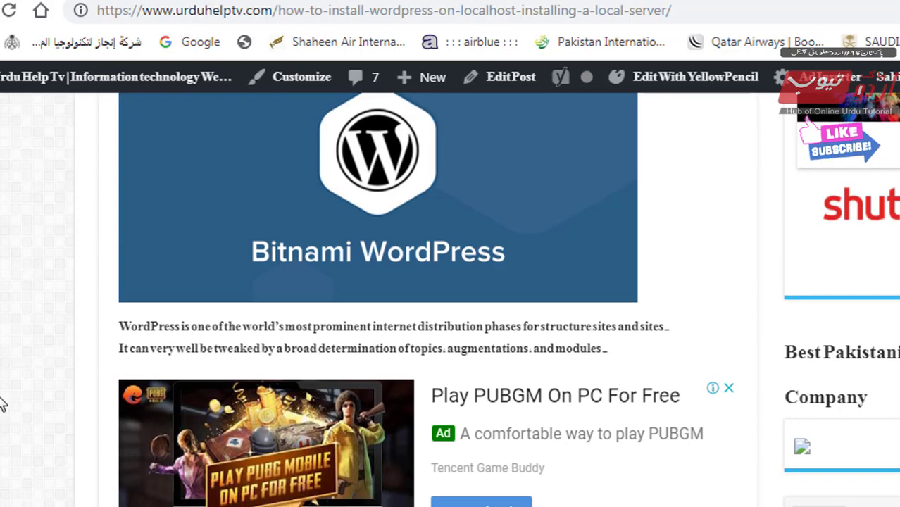
scroll(28, 331, "up", 6)
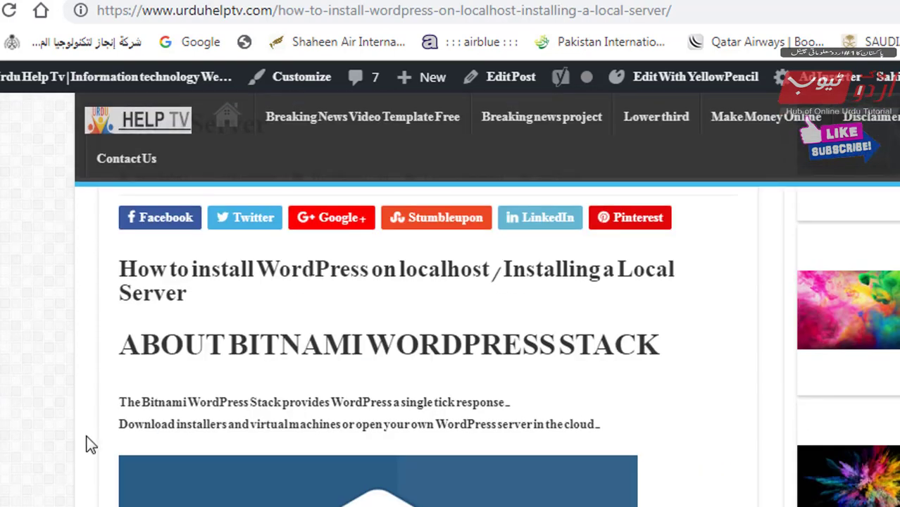
Recheck the bitnami wordpress results, then scroll the tutorial down to Download Now.
key("ctrl+Tab")
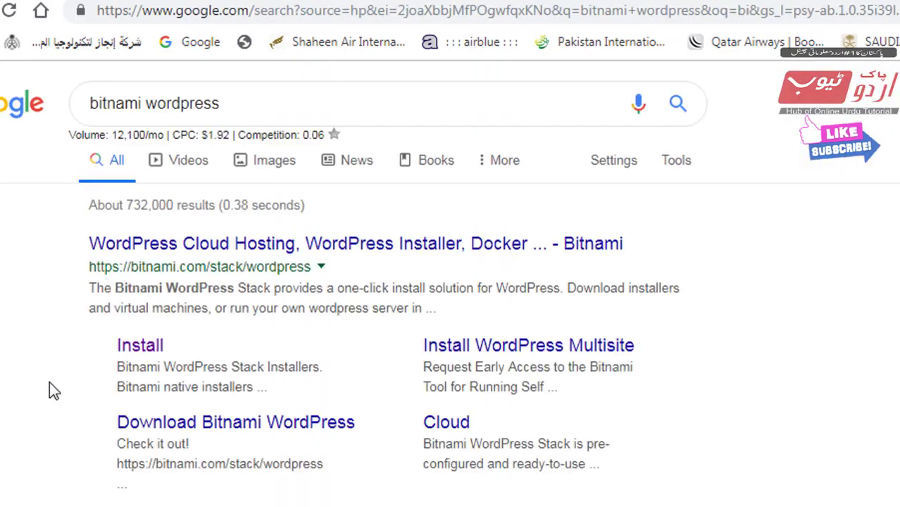
scroll(228, 376, "down", 5)
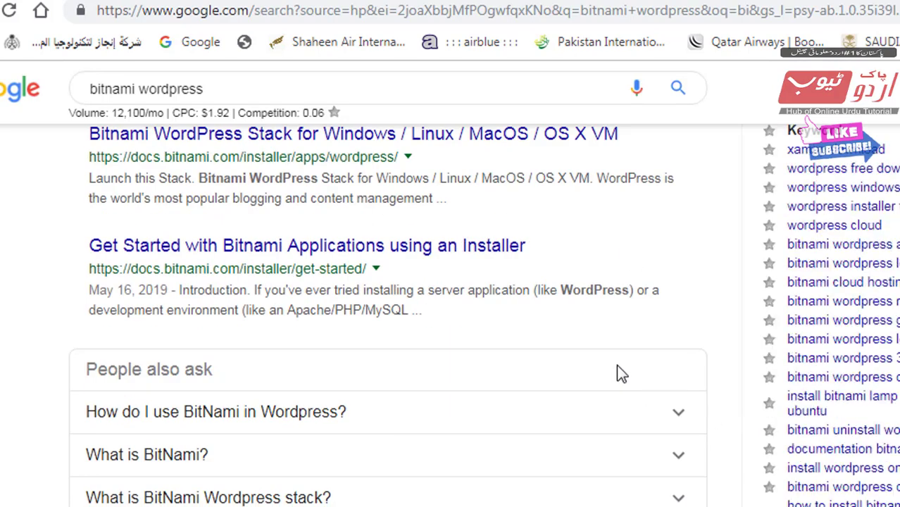
scroll(493, 215, "up", 4)
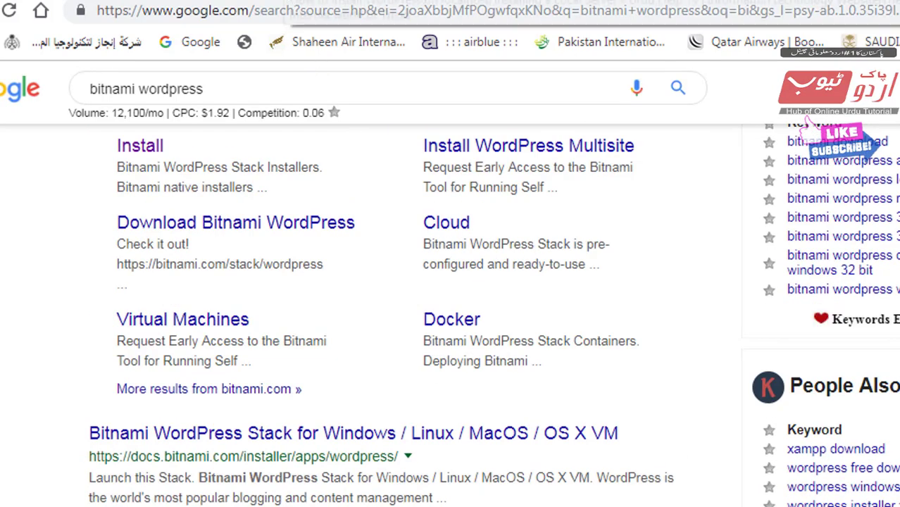
left_click(279, 2)
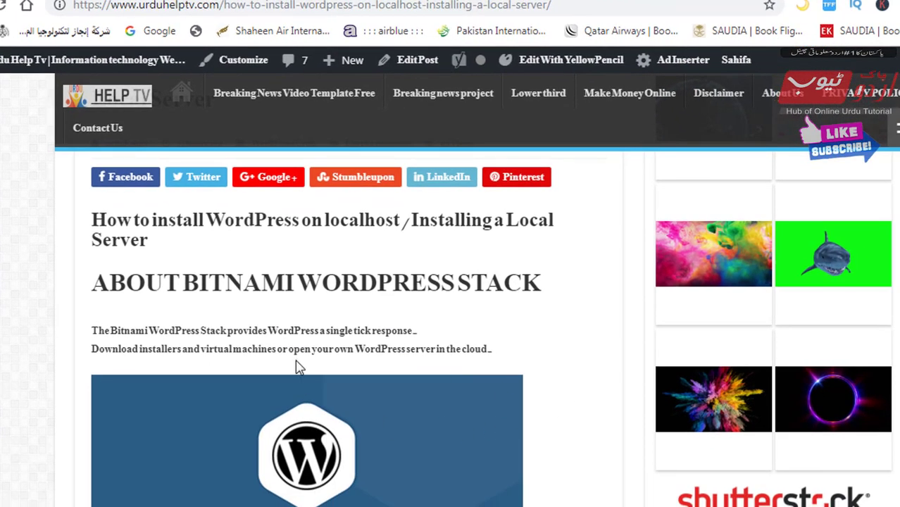
scroll(386, 356, "down", 5)
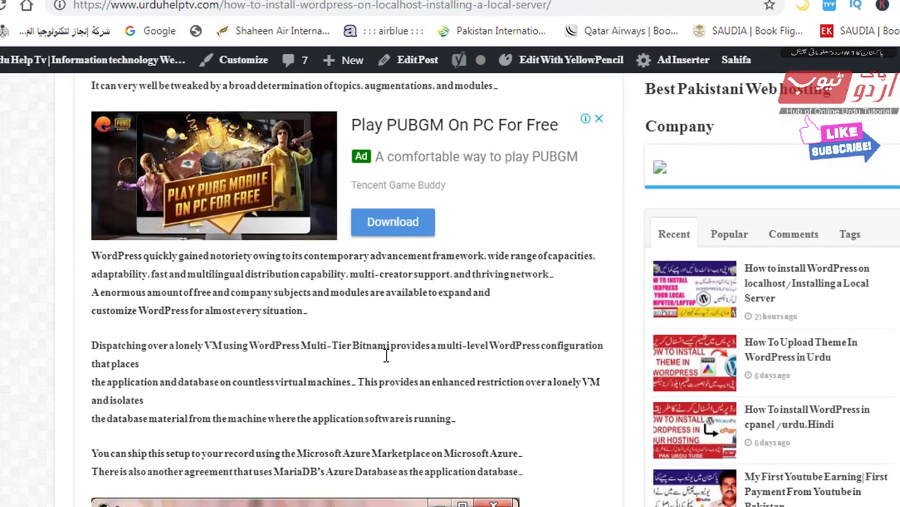
scroll(386, 352, "down", 5)
scroll(386, 352, "down", 5)
scroll(297, 288, "up", 2)
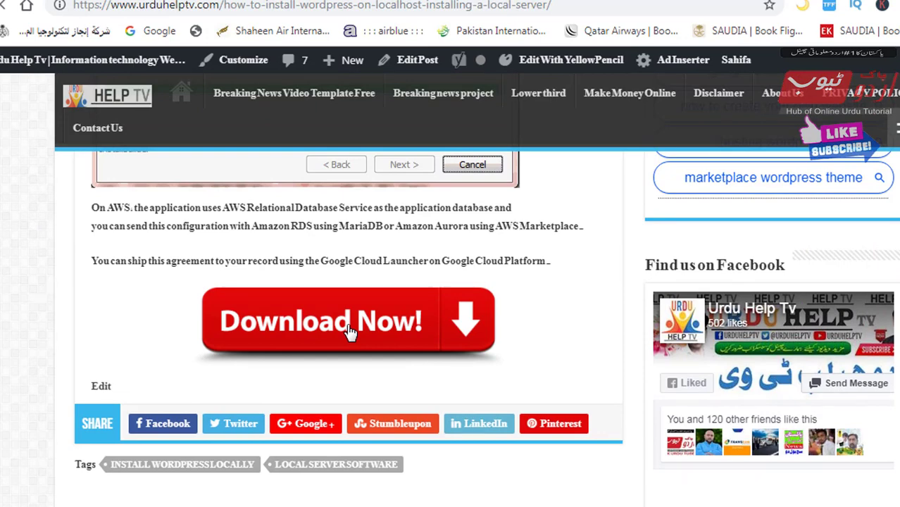
Download the Bitnami WordPress 5.2.2-0 installer for Windows 64-bit from Bitnami's installers list.
left_click(350, 332)
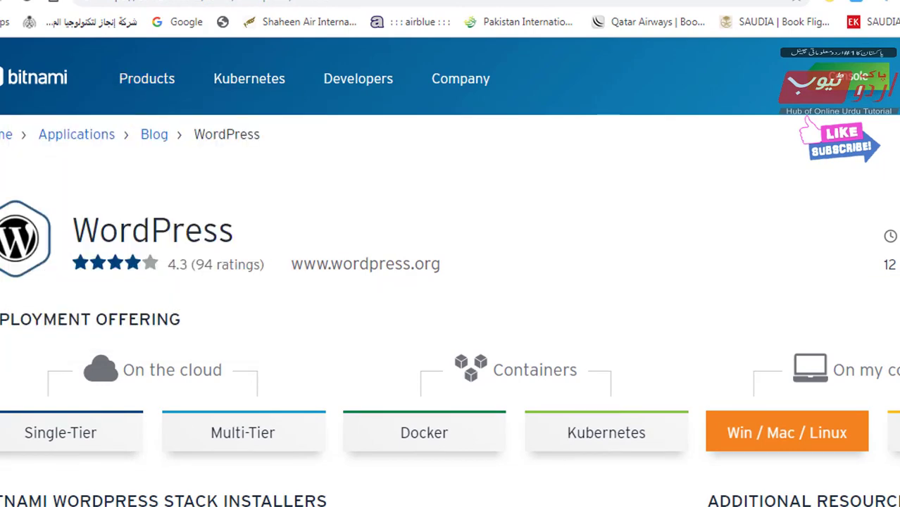
scroll(797, 294, "down", 3)
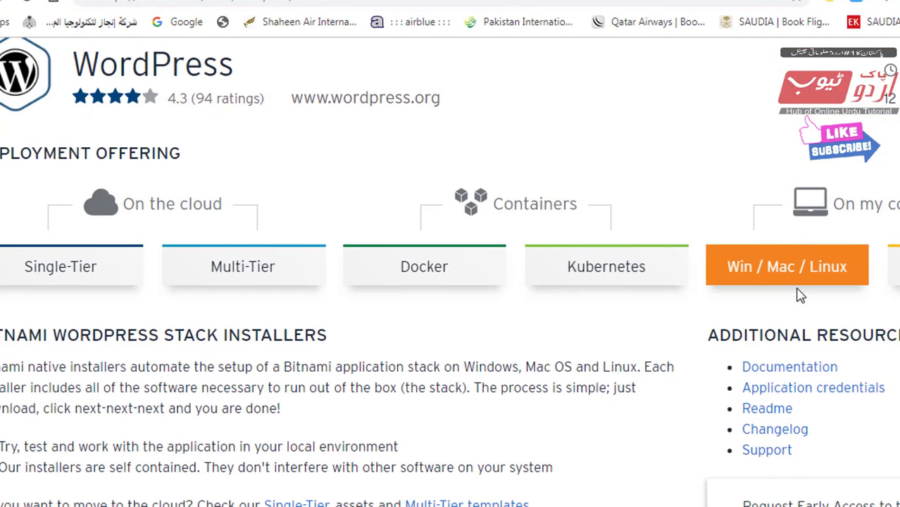
scroll(747, 281, "down", 3)
scroll(703, 267, "down", 3)
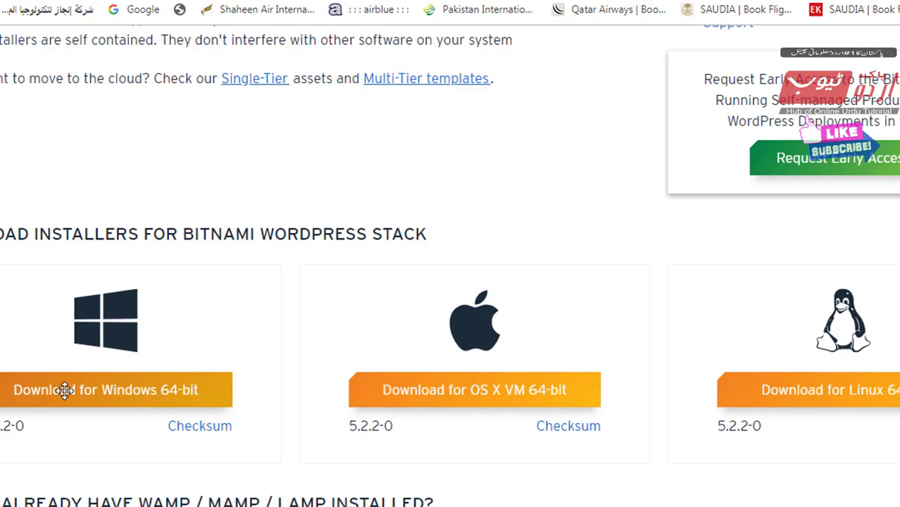
left_click_drag(1, 350, 285, 464)
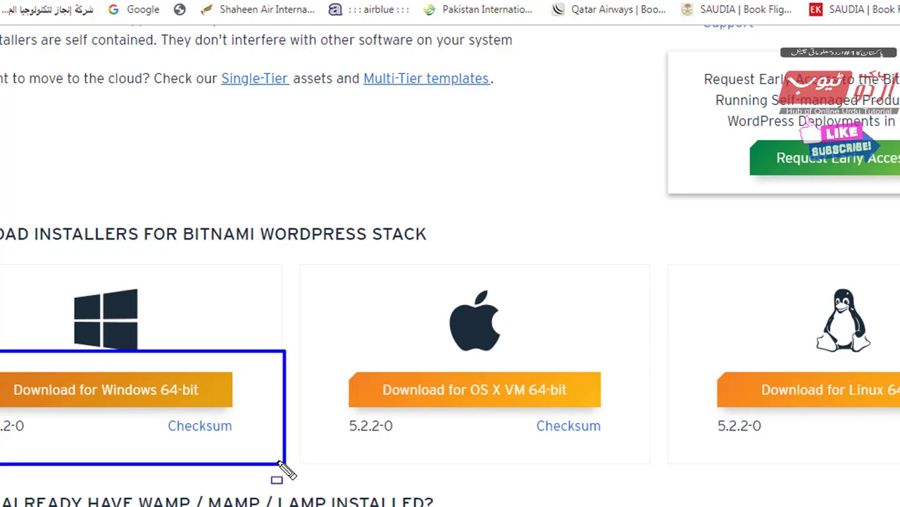
left_click(190, 402)
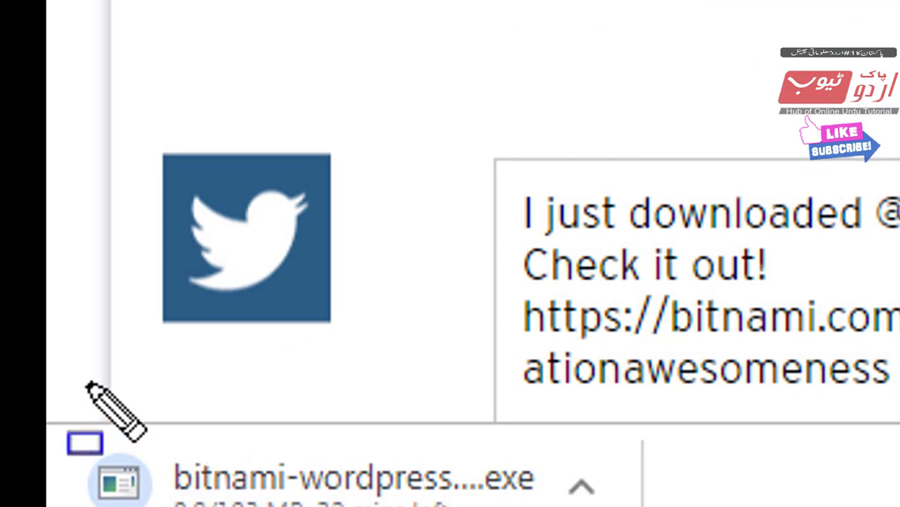
Let the bitnami-wordpress-5.2.2-0-windows-x64-installer download finish and open its folder.
mouse_move(47, 382)
left_mouse_down()
mouse_move(75, 453)
mouse_move(542, 505)
mouse_move(719, 506)
mouse_move(673, 506)
left_mouse_up()
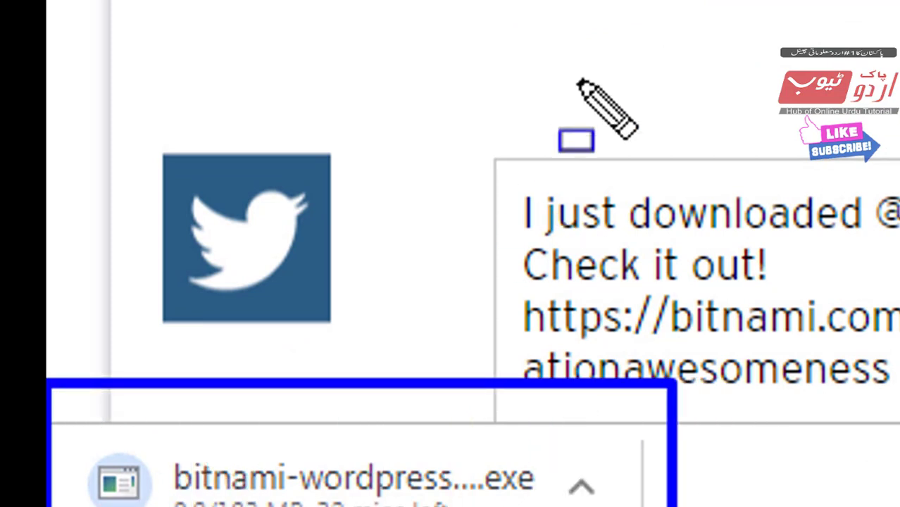
key("ctrl+z")
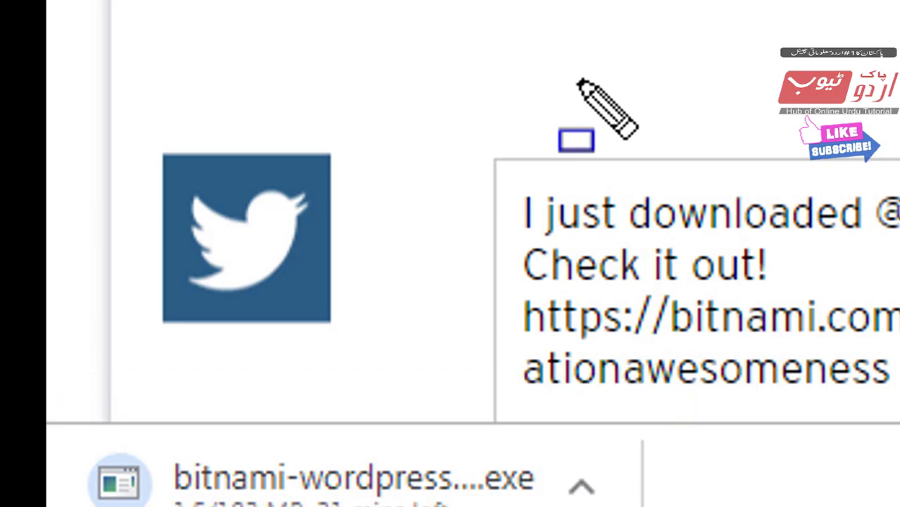
key("Escape")
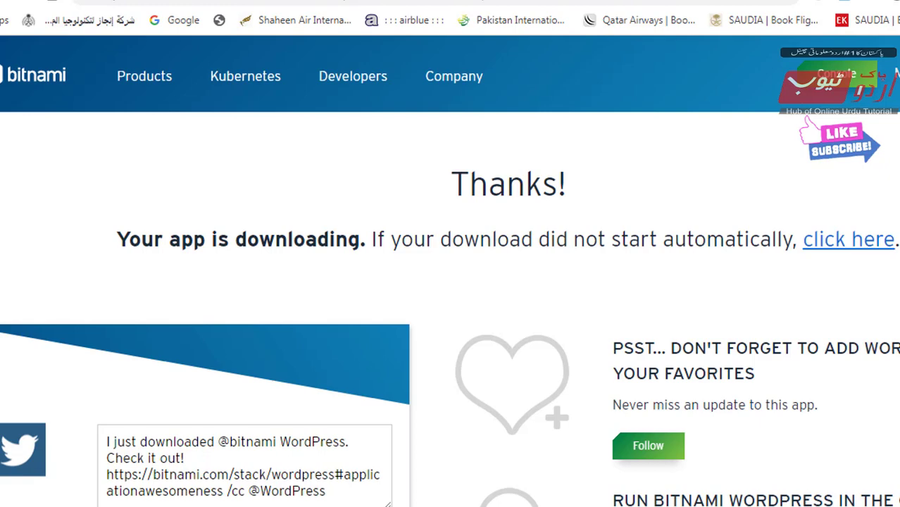
scroll(451, 282, "down", 3)
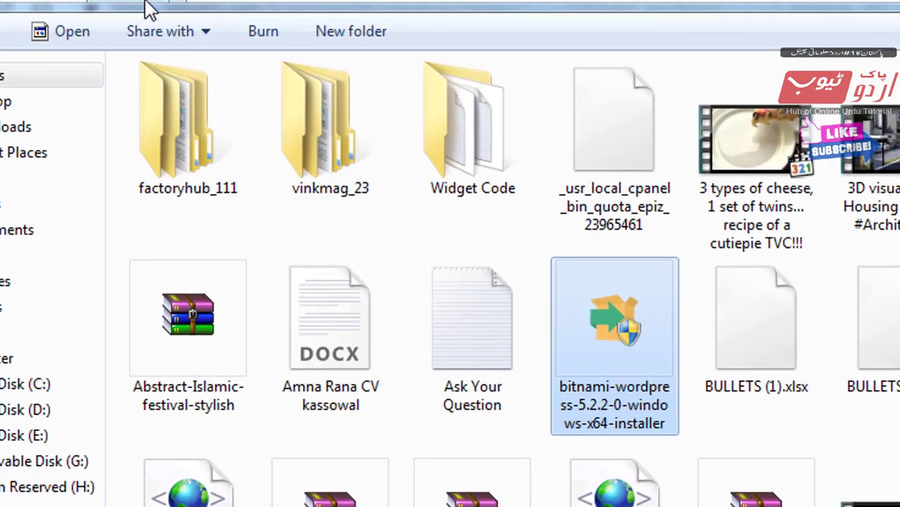
Run the bitnami-wordpress-5.2.2-0 installer file as administrator.
left_click(623, 403)
key("ctrl+shift+d")
left_click_drag(529, 234, 653, 477)
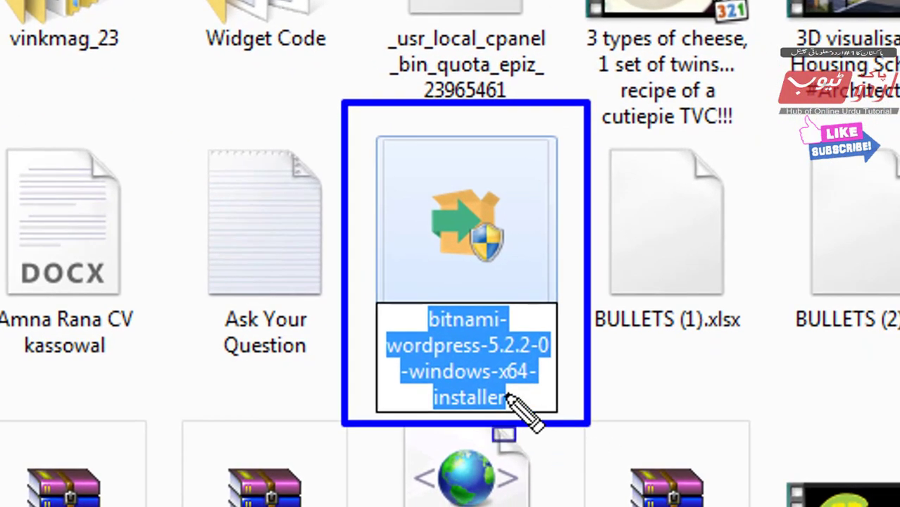
key("Escape")
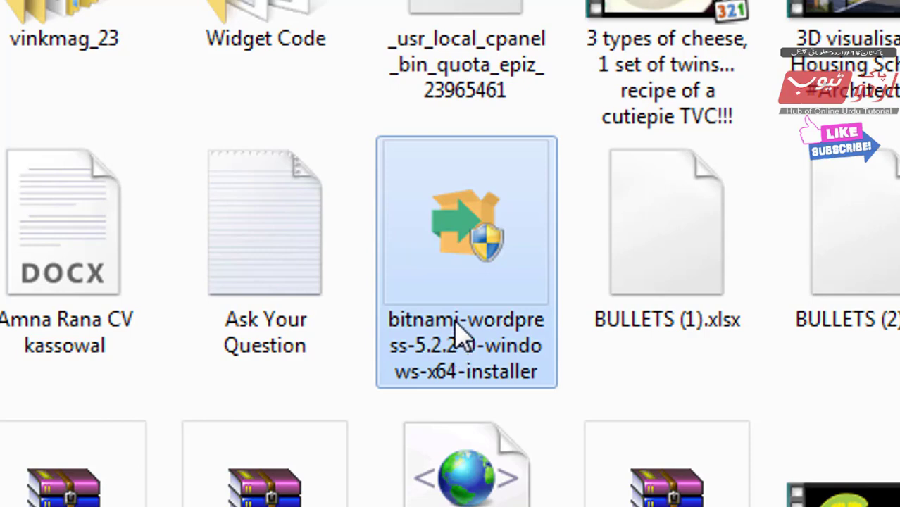
right_click(469, 289)
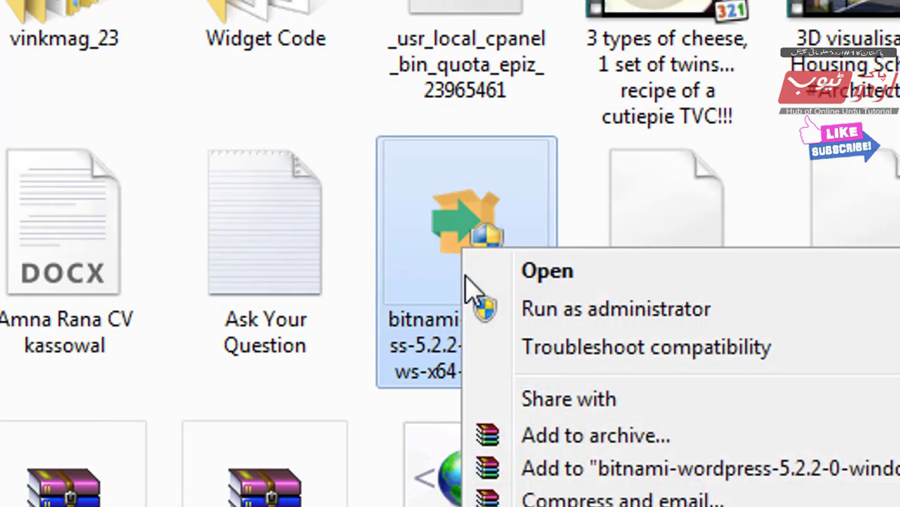
key("ctrl+2")
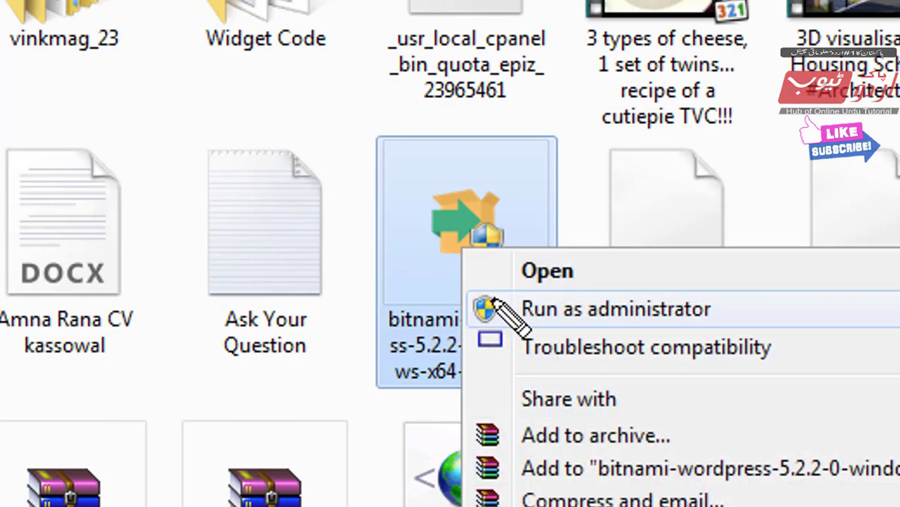
mouse_move(456, 279)
left_mouse_down()
mouse_move(679, 336)
mouse_move(729, 336)
left_mouse_up()
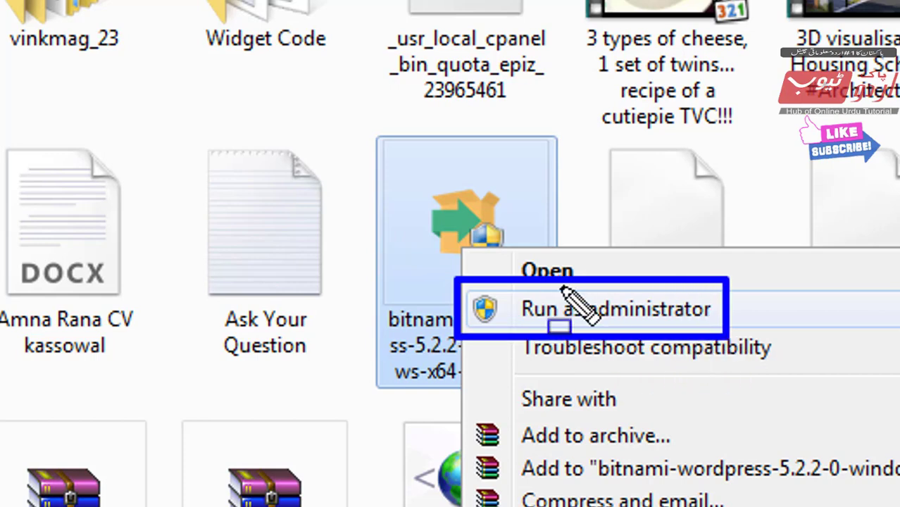
key("Escape")
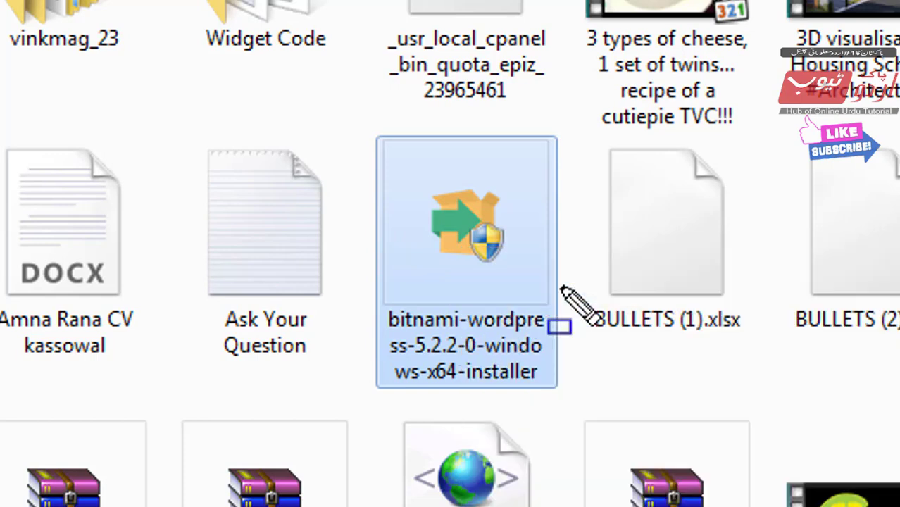
right_click(466, 288)
left_click(523, 317)
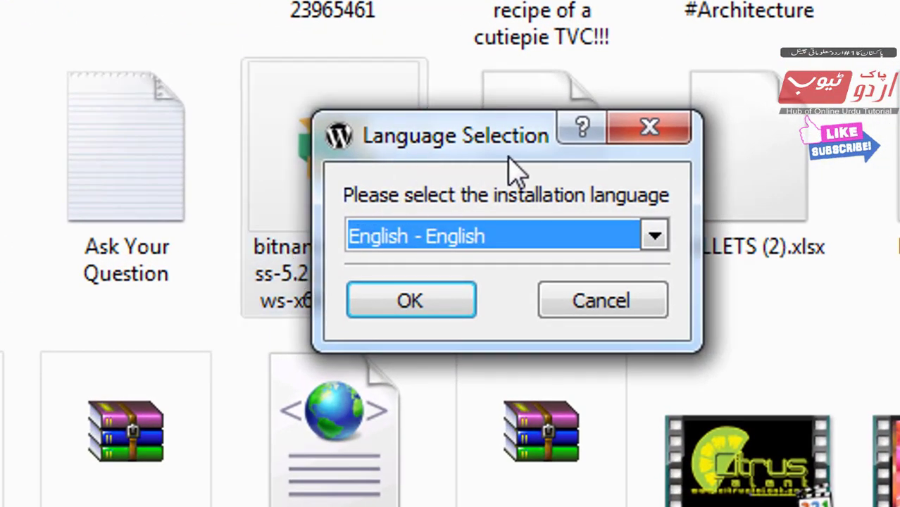
Accept English - English as the setup language and continue past the Welcome page.
left_click(874, 2)
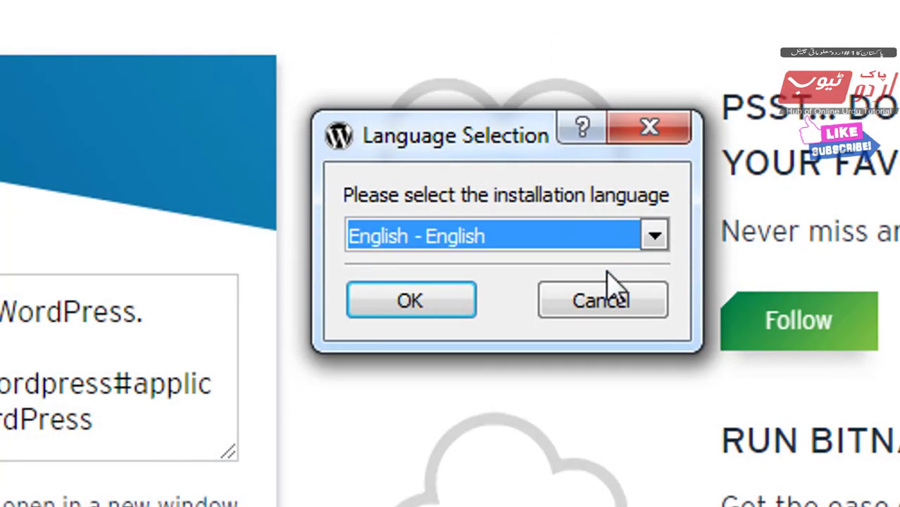
mouse_move(325, 185)
left_mouse_down()
mouse_move(418, 341)
mouse_move(701, 383)
left_mouse_up()
key("Escape")
left_click(418, 300)
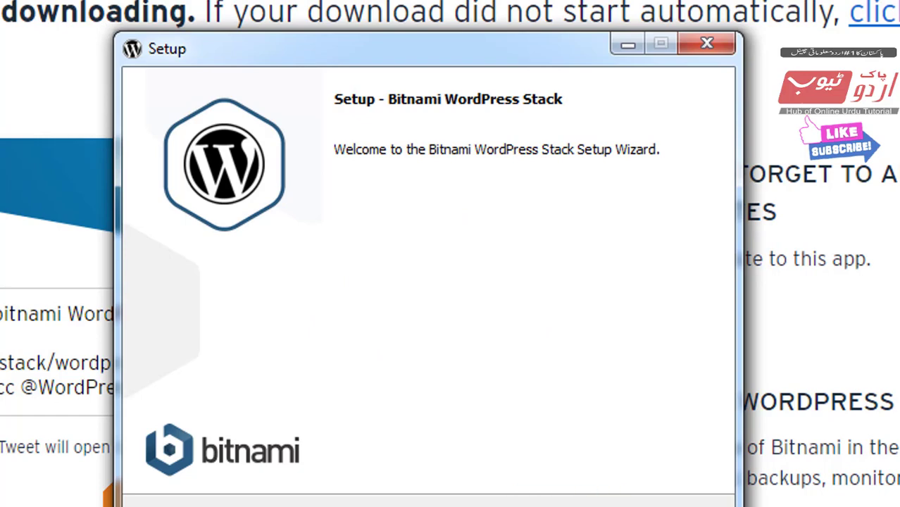
left_click(534, 458)
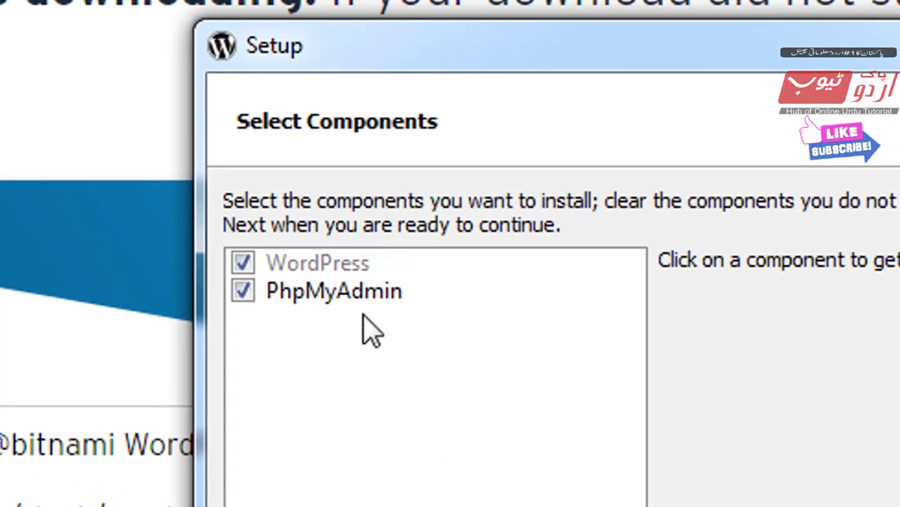
Keep both WordPress and PhpMyAdmin ticked and continue to the installation folder.
left_click_drag(211, 220, 465, 374)
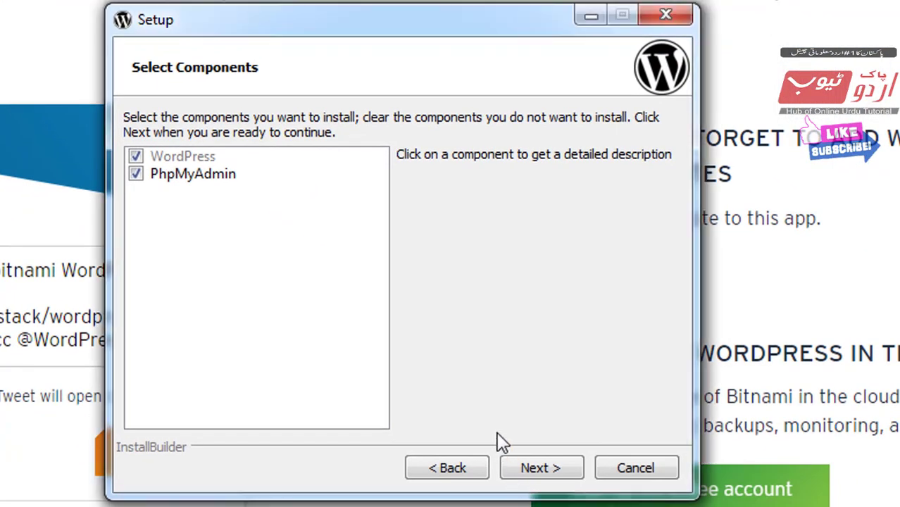
mouse_move(495, 432)
left_mouse_down()
mouse_move(586, 504)
mouse_move(609, 501)
left_mouse_up()
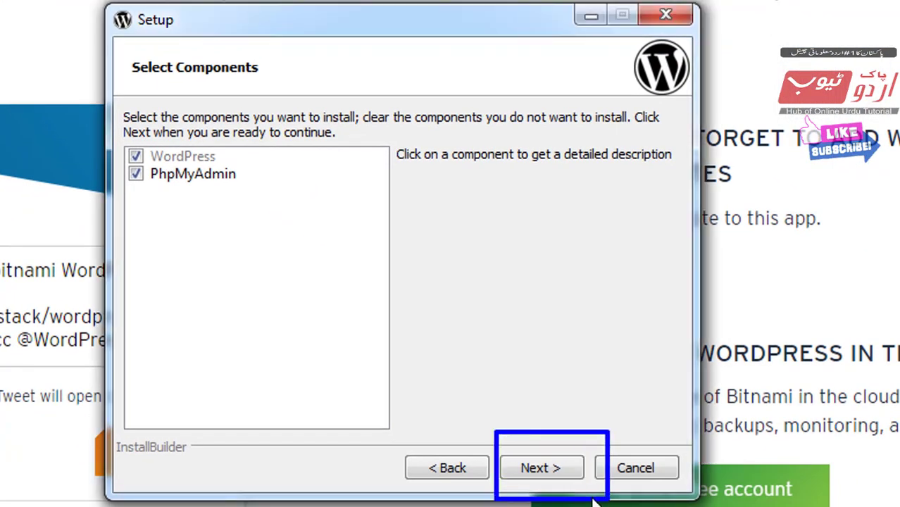
left_click(555, 474)
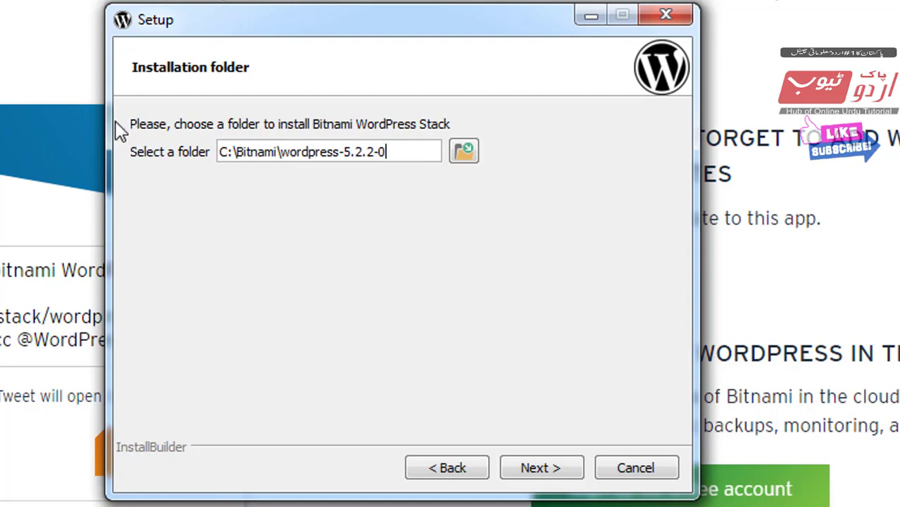
Leave the installation folder at C:\Bitnami\wordpress-5.2.2-0 and continue to the admin account.
left_click_drag(114, 121, 534, 198)
left_click(465, 152)
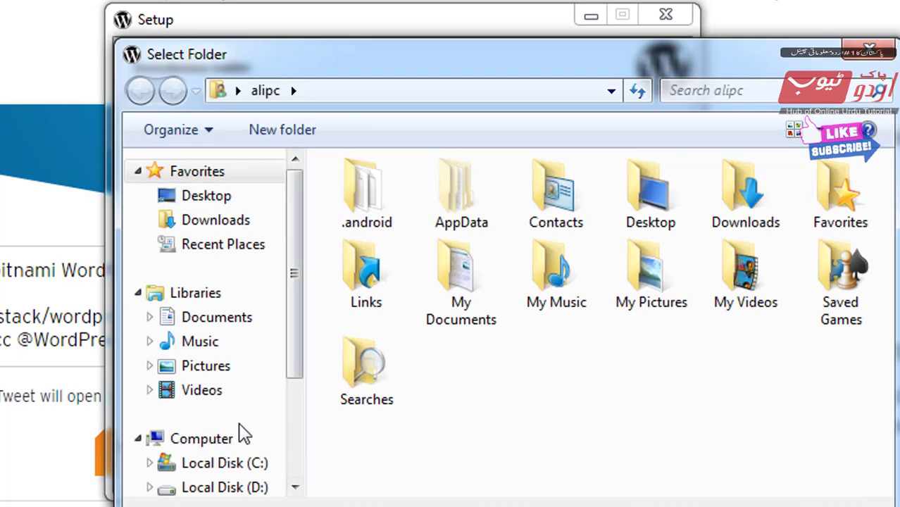
left_click_drag(302, 321, 258, 377)
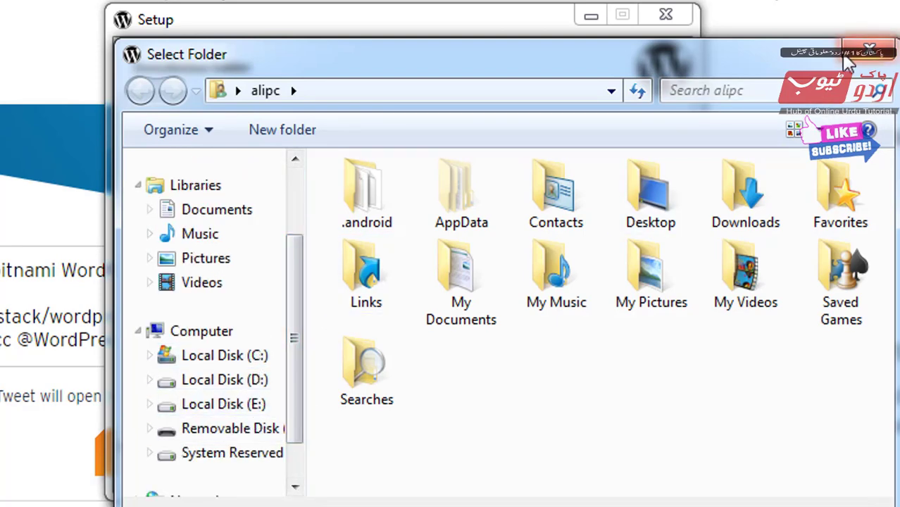
left_click(869, 51)
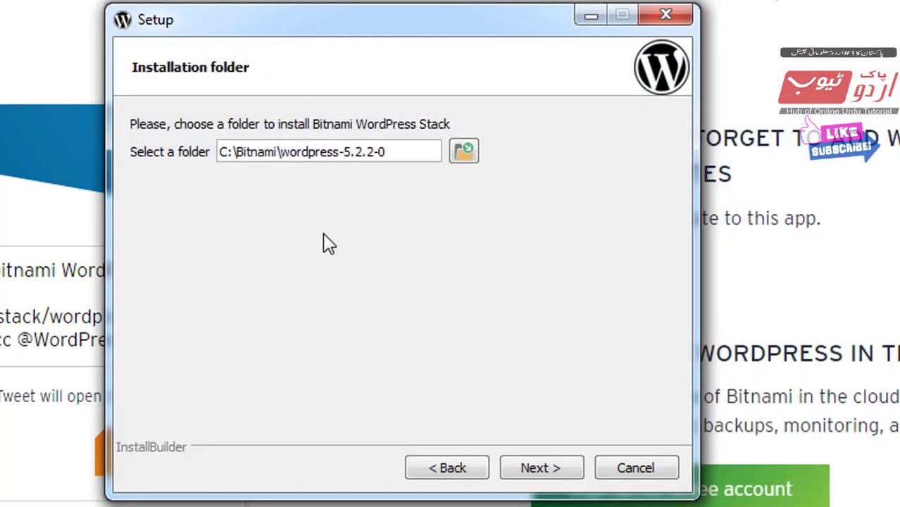
left_click_drag(113, 97, 553, 224)
left_click(542, 472)
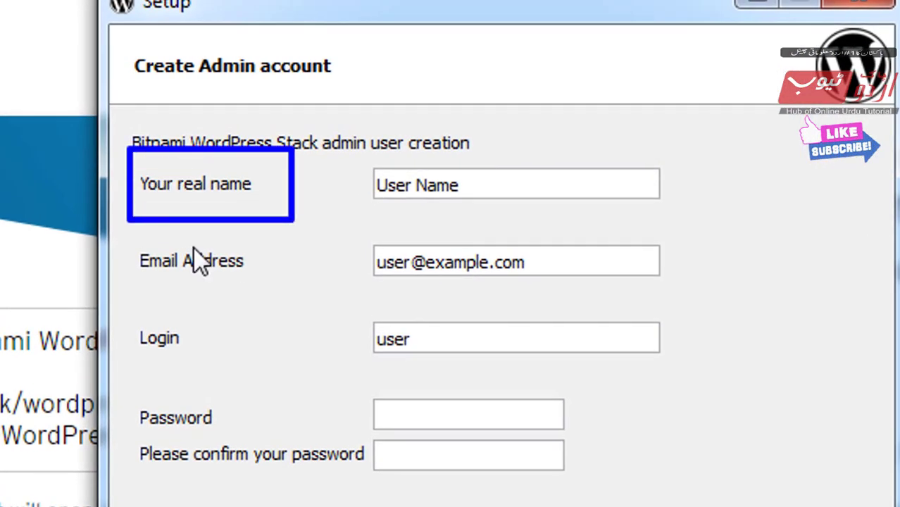
Overwrite Your real name and Email Address with the administrator's full name and e-mail.
left_click_drag(483, 188, 281, 195)
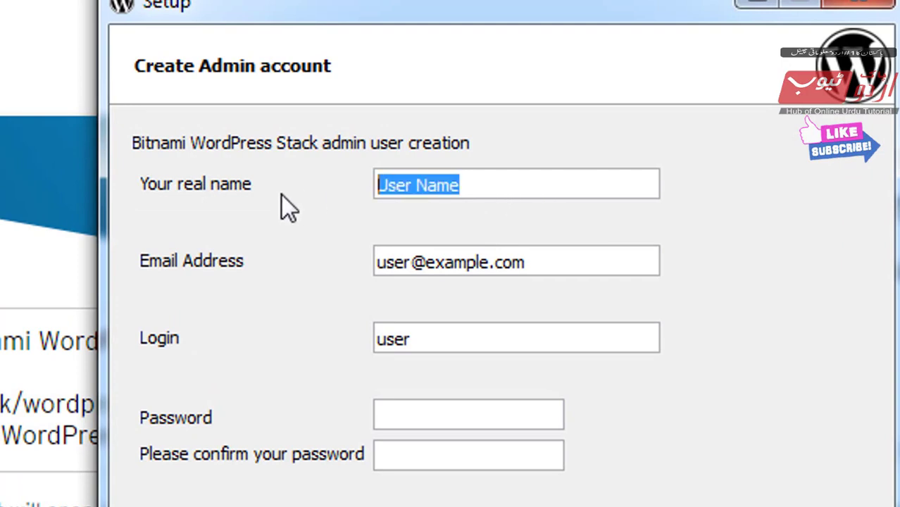
type("ma")
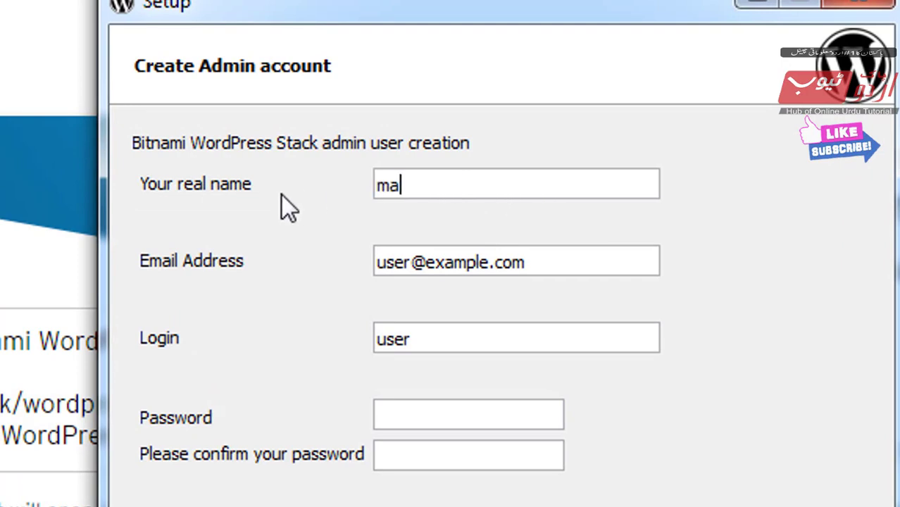
type("nshah mohsin")
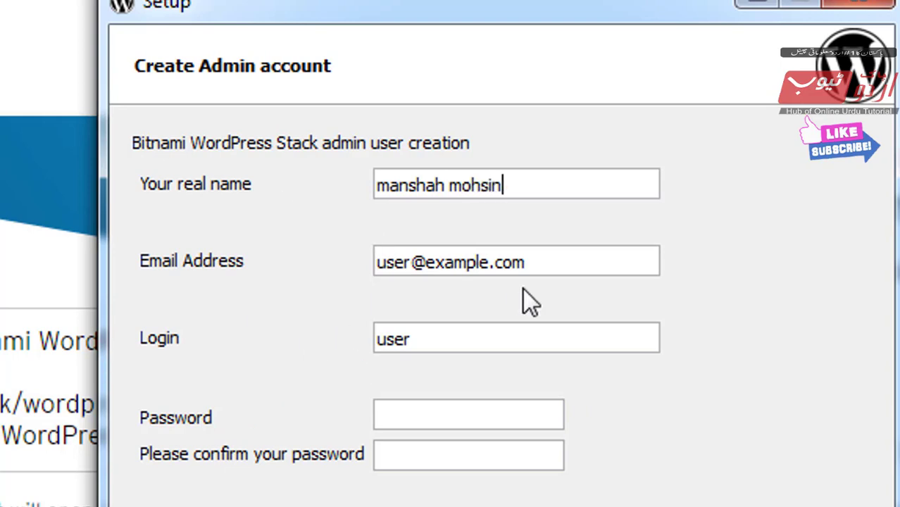
left_click_drag(520, 267, 376, 280)
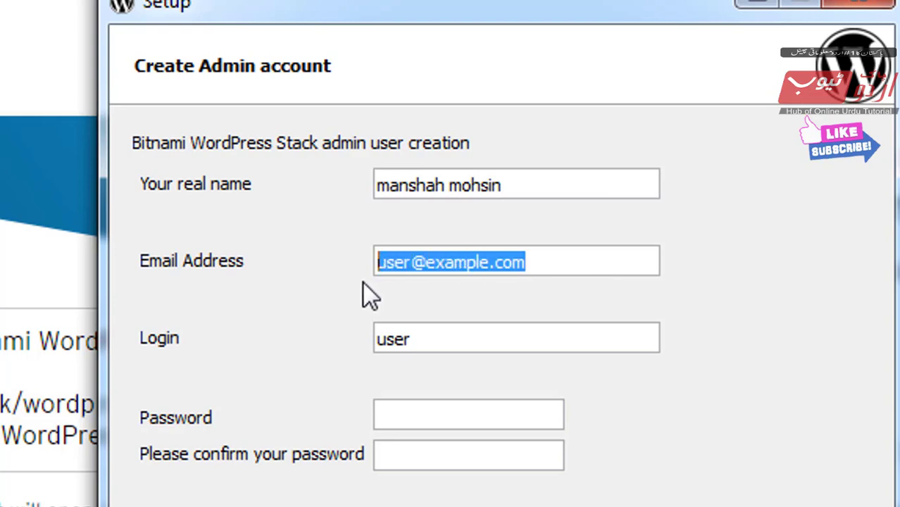
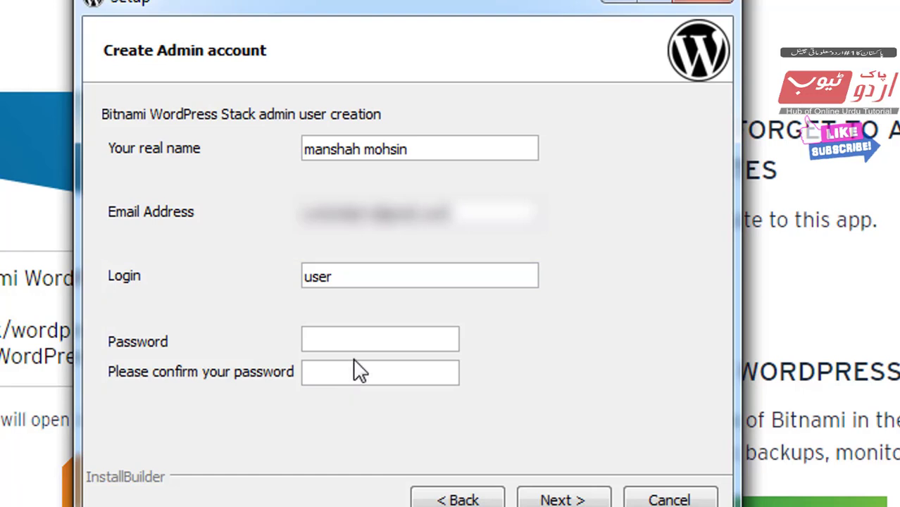
Set the login to admin, enter and confirm a password, and continue to the blog name step.
left_click_drag(367, 283, 277, 287)
key("BackSpace")
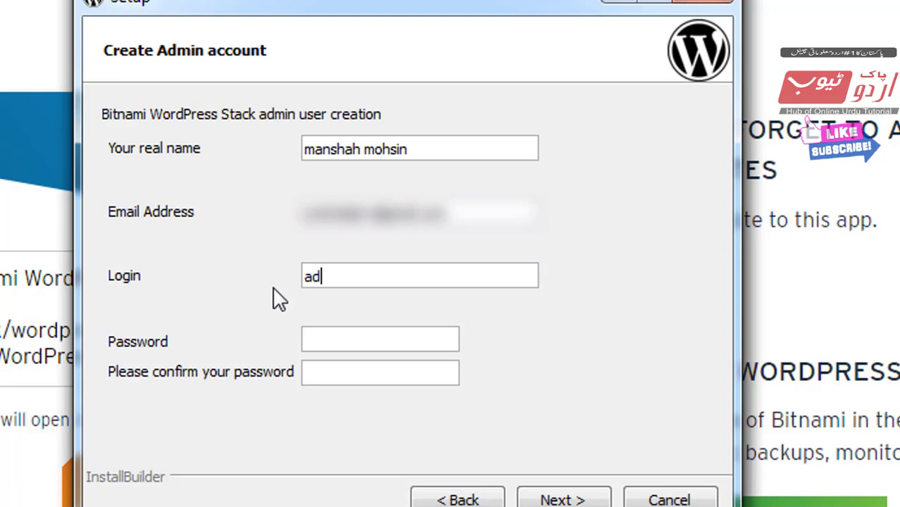
type("min")
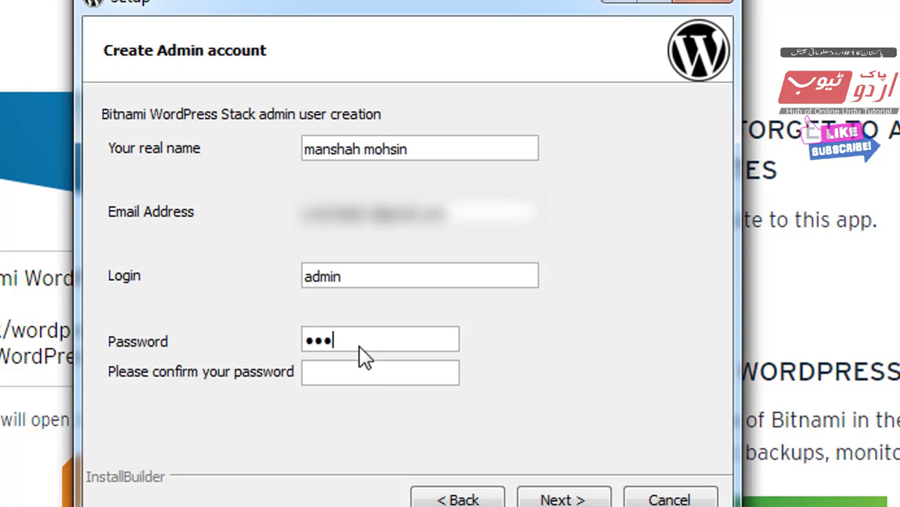
type("••")
left_click(325, 380)
type("••••••••")
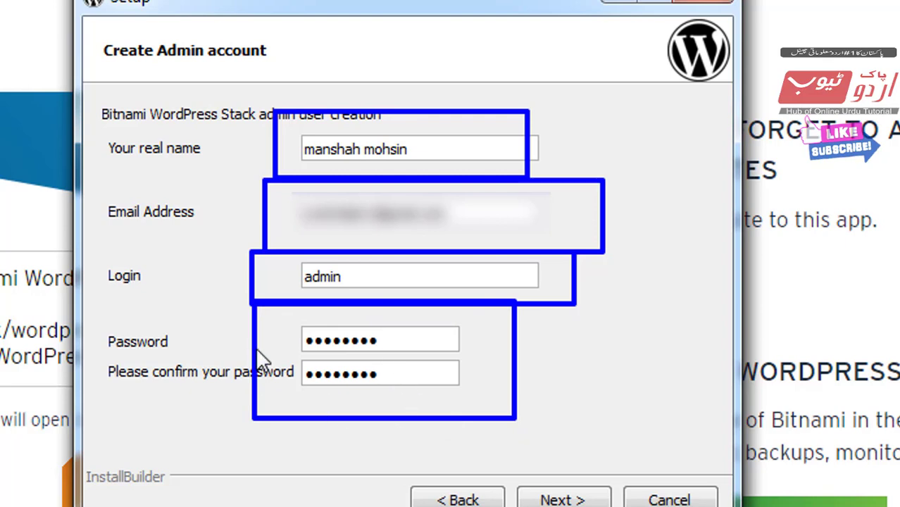
left_click(546, 498)
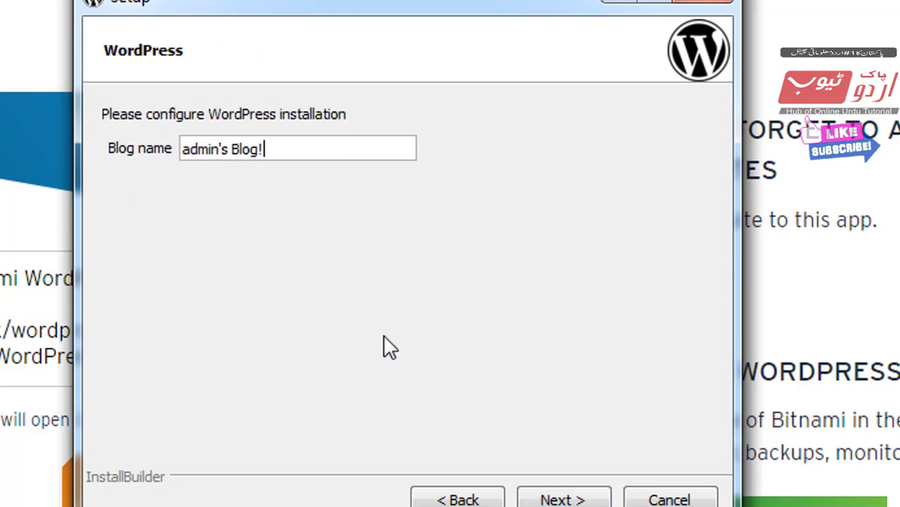
Replace the default blog name with 'pak urdu tube test' and continue to the next page.
left_click_drag(312, 157, 172, 157)
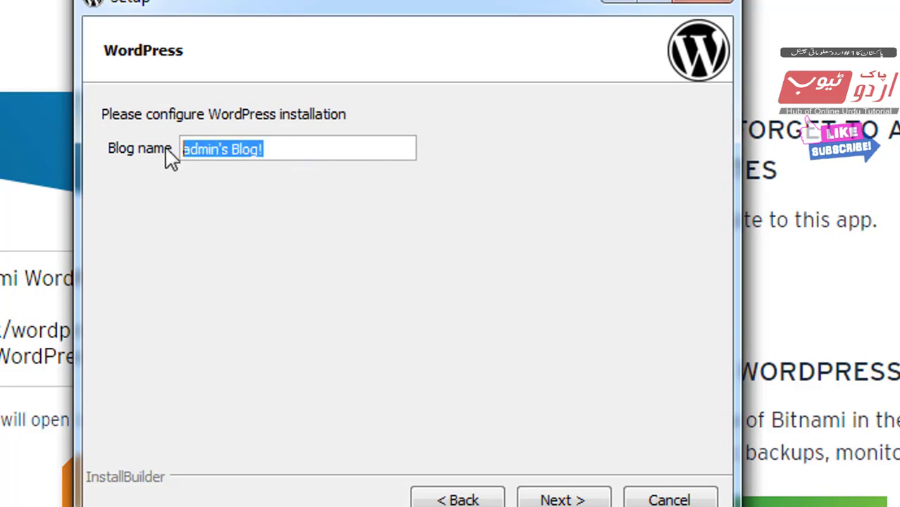
key("BackSpace")
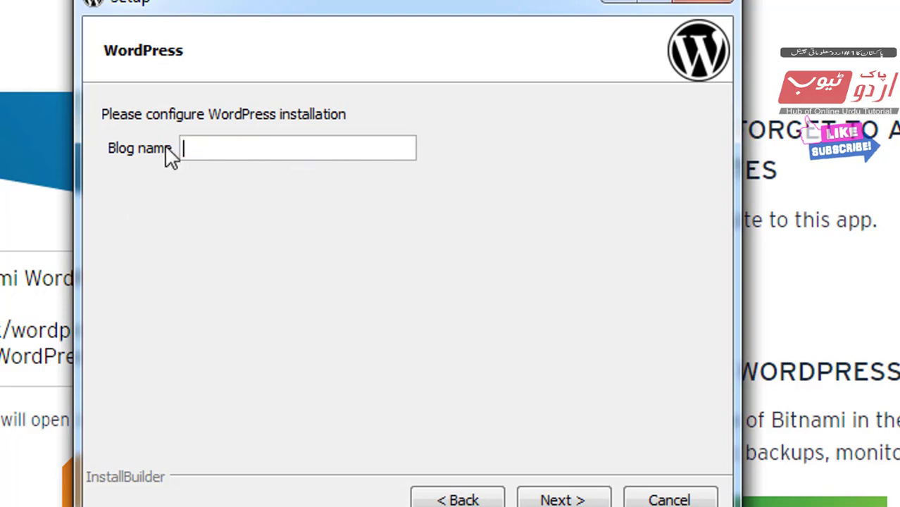
type("pak urdu")
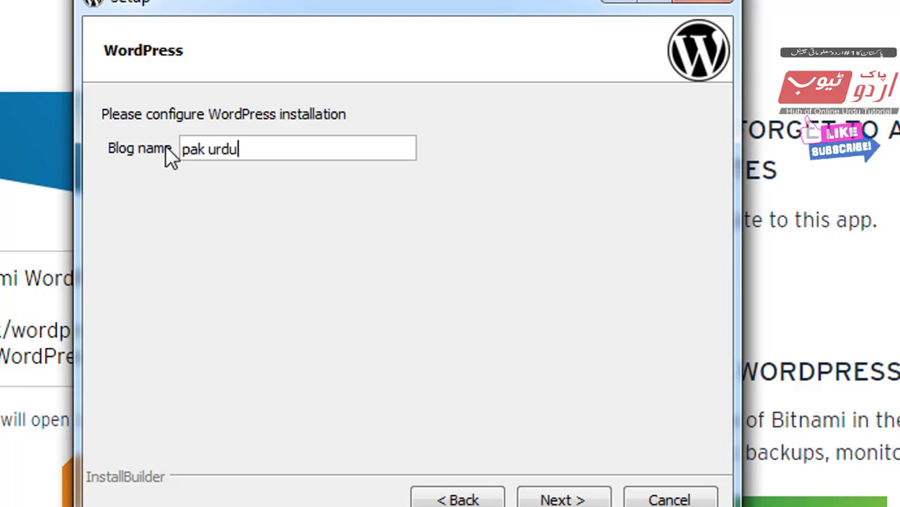
type(" tube ")
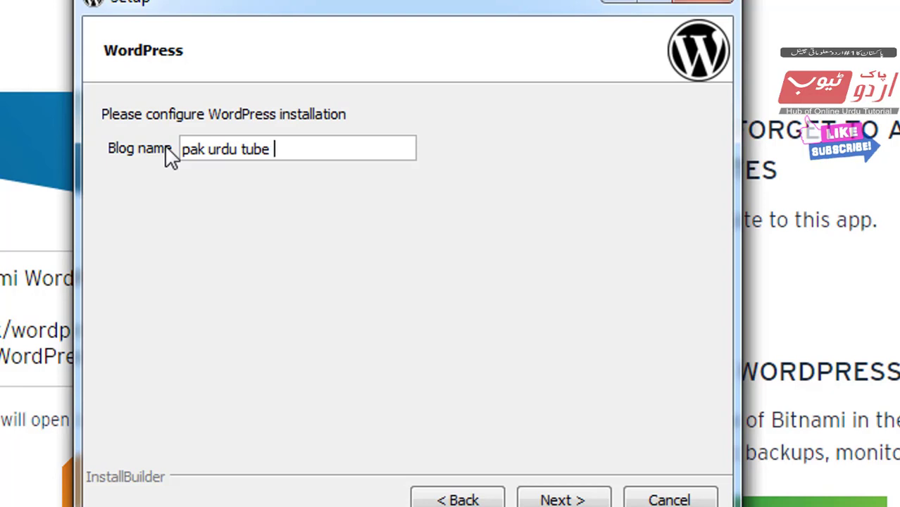
type("test")
mouse_move(101, 114)
left_mouse_down()
mouse_move(184, 189)
mouse_move(530, 267)
left_mouse_up()
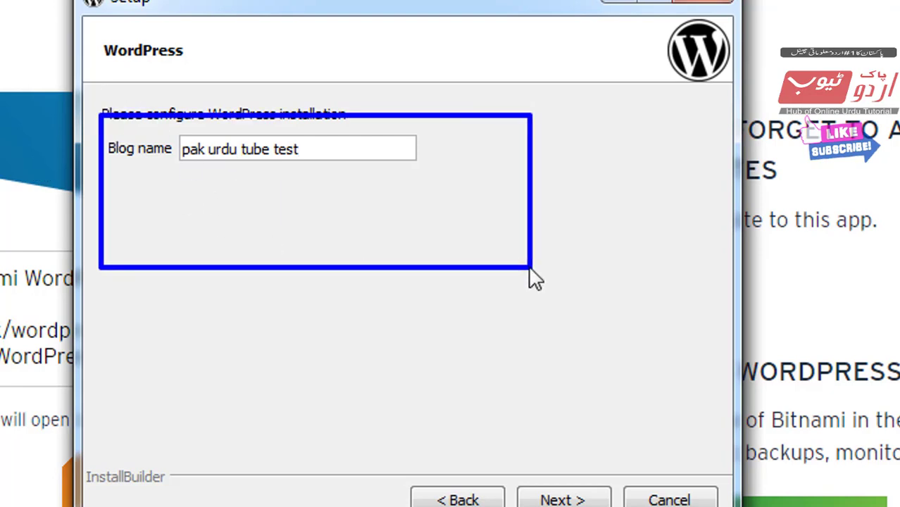
left_click(577, 500)
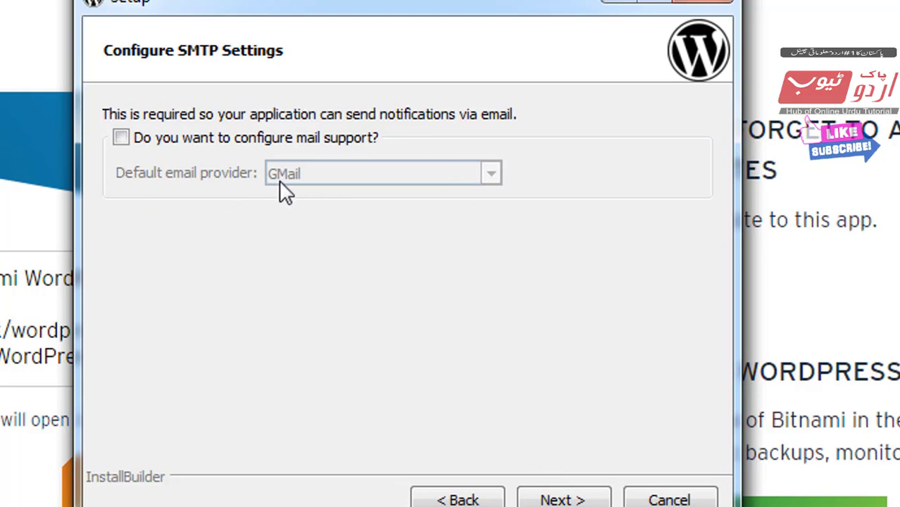
Leave mail support unticked and skip past the SMTP and cloud deployment pages.
left_click(120, 137)
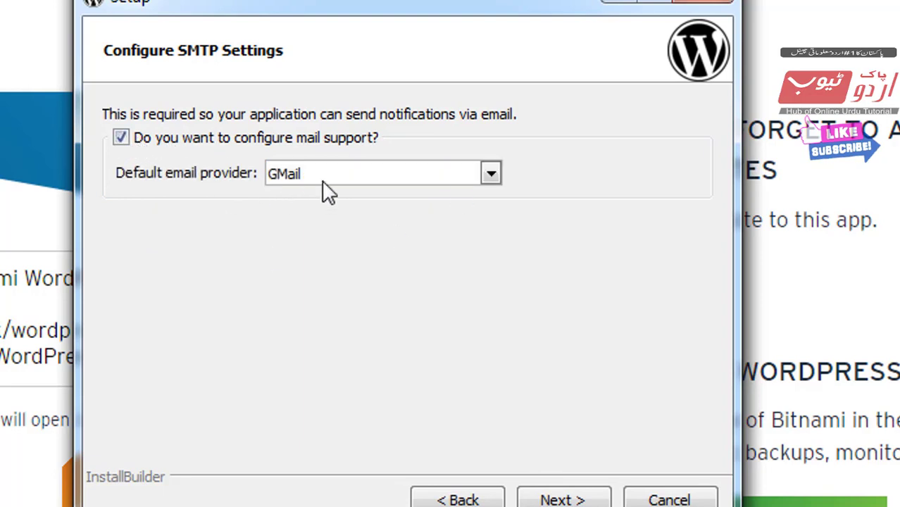
left_click(323, 172)
left_click(323, 172)
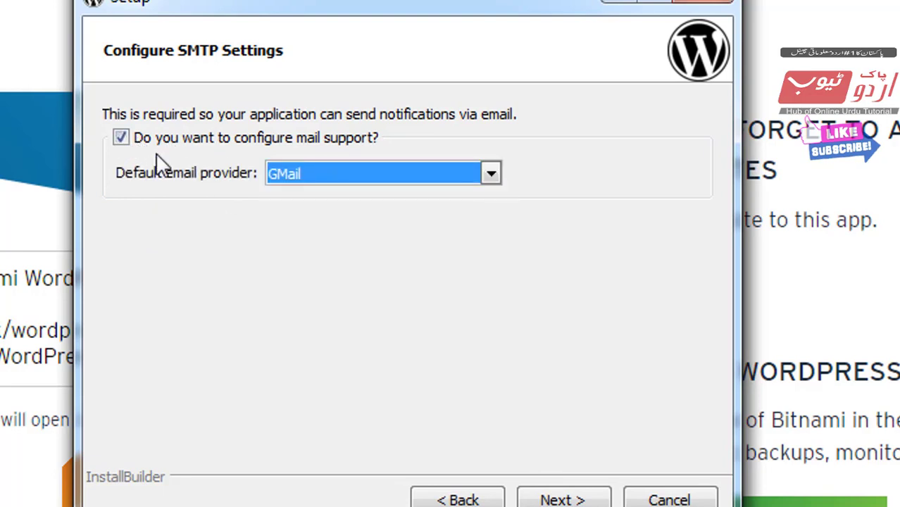
left_click(122, 138)
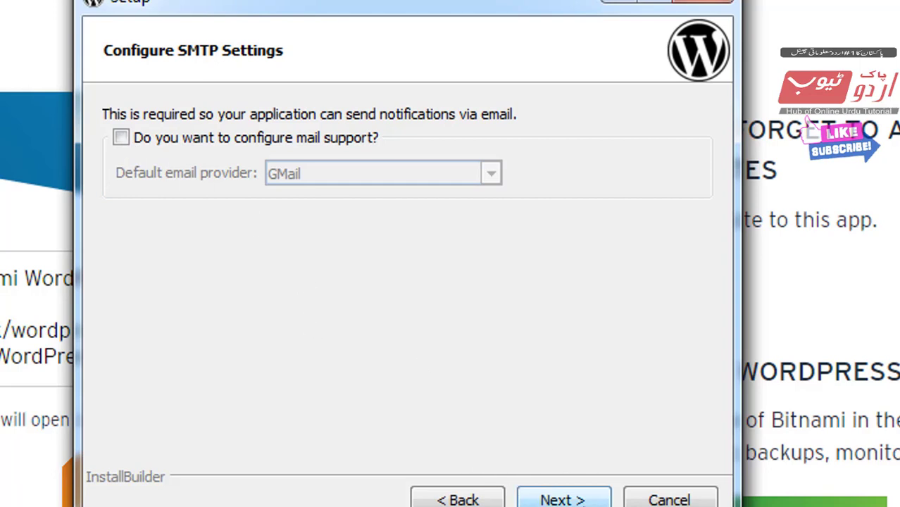
left_click(558, 499)
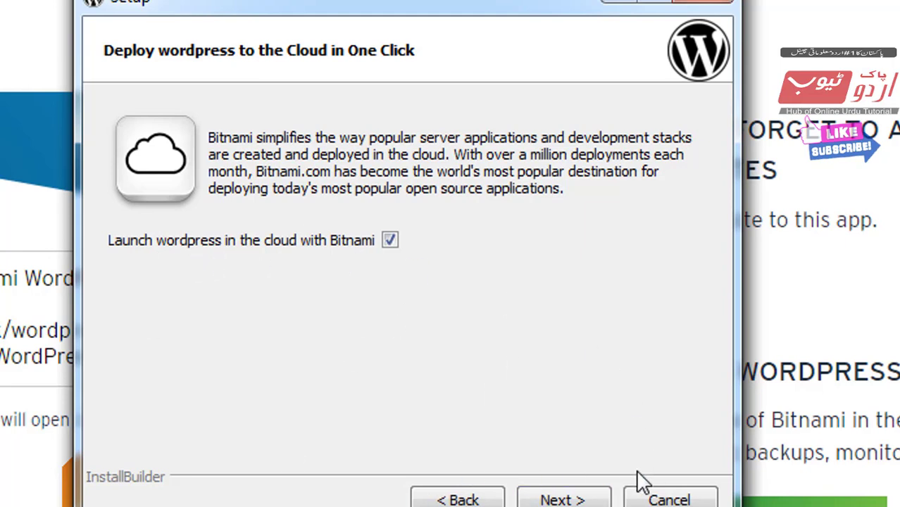
left_click(563, 500)
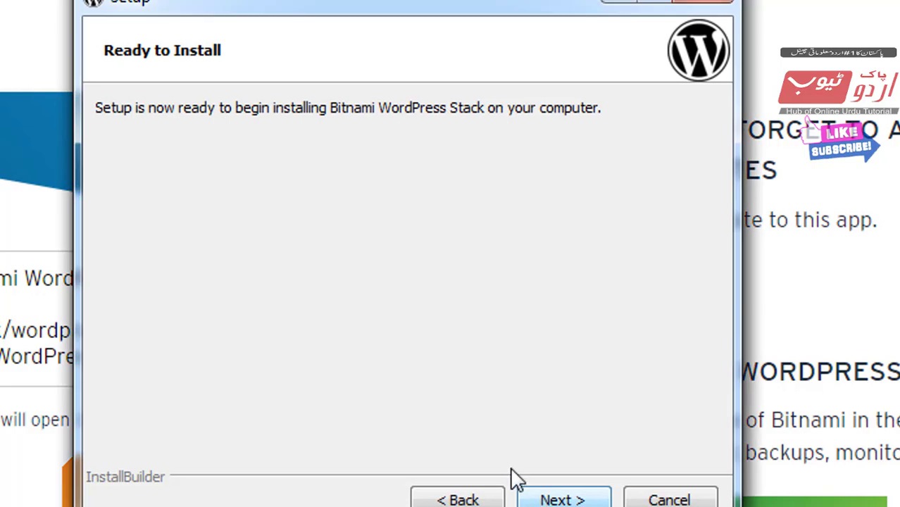
Start installing the WordPress stack from the Ready to Install page.
left_click(576, 498)
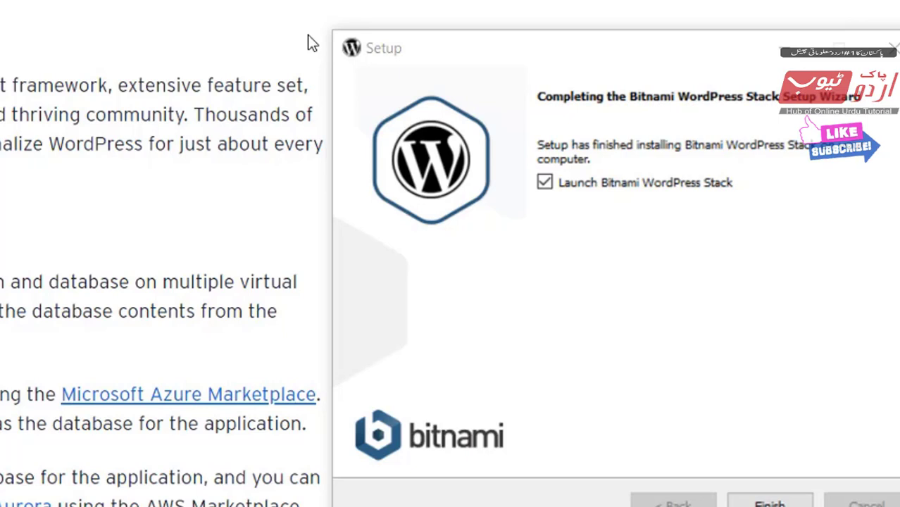
Untick 'Launch Bitnami WordPress Stack' and finish the setup wizard.
key("ctrl+shift+d")
left_click_drag(306, 14, 899, 506)
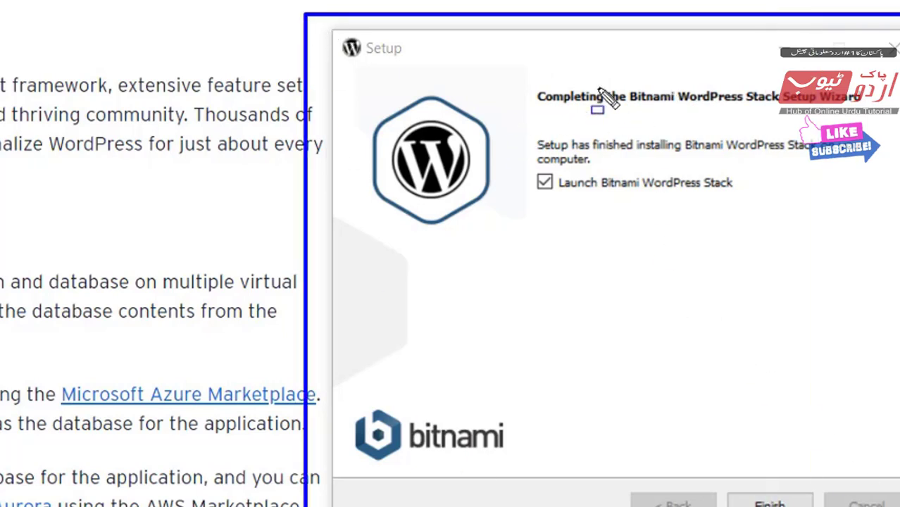
mouse_move(527, 71)
left_mouse_down()
mouse_move(747, 144)
mouse_move(891, 147)
left_mouse_up()
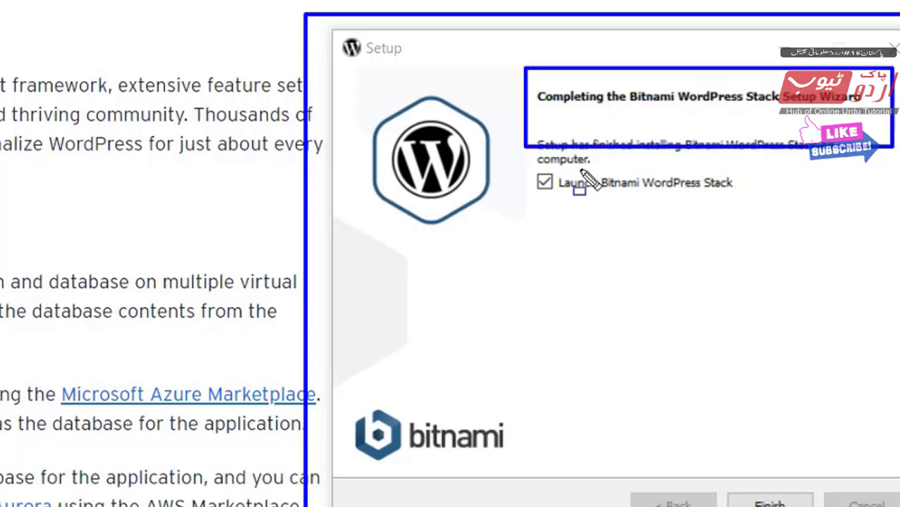
key("Escape")
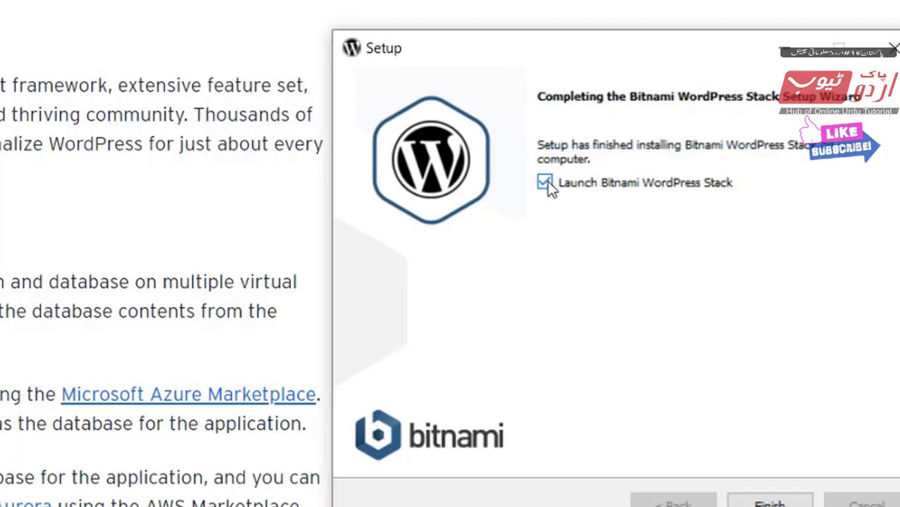
left_click(547, 181)
left_click_drag(720, 480, 830, 506)
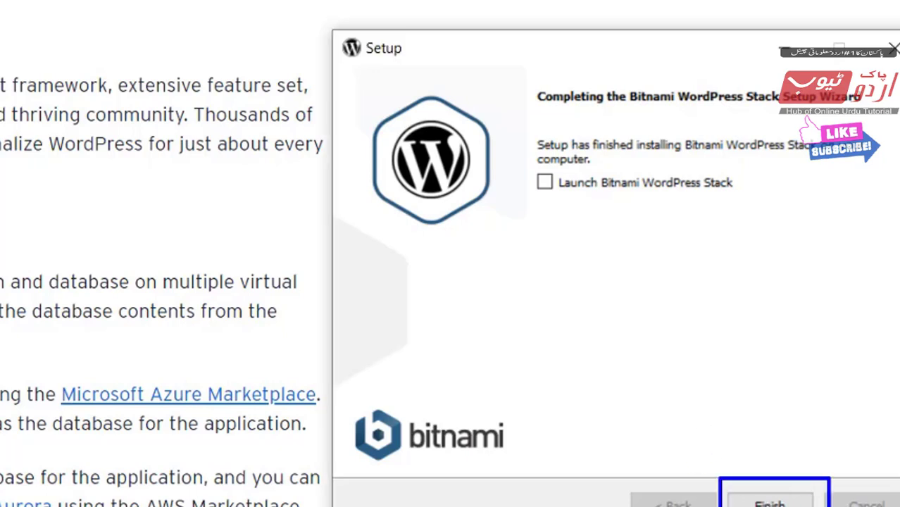
key("Escape")
left_click(770, 503)
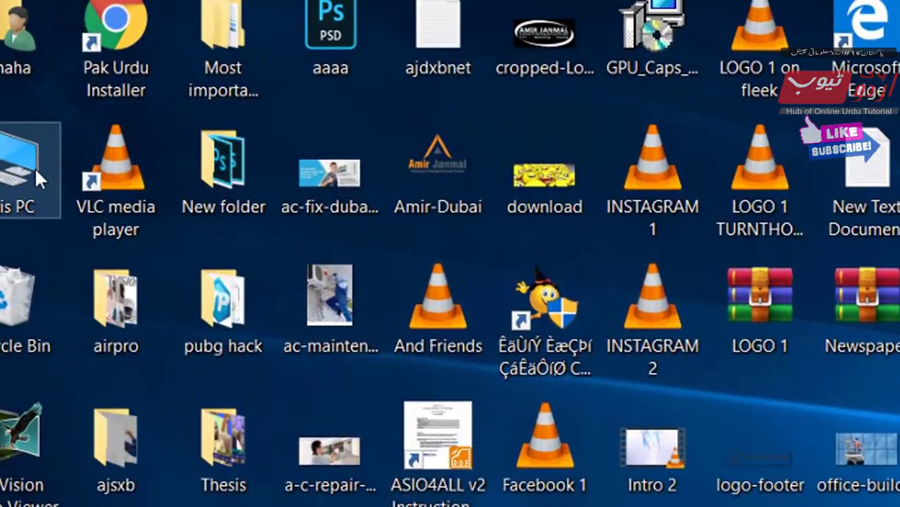
Browse from This PC through Local Disk (C:) and Bitnami into the wordpress-5.2.2-0 folder.
double_click(35, 167)
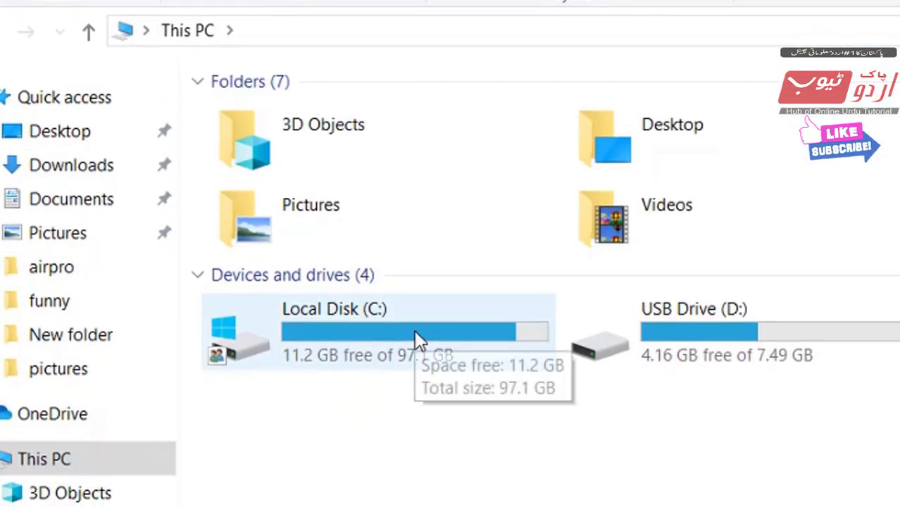
double_click(415, 334)
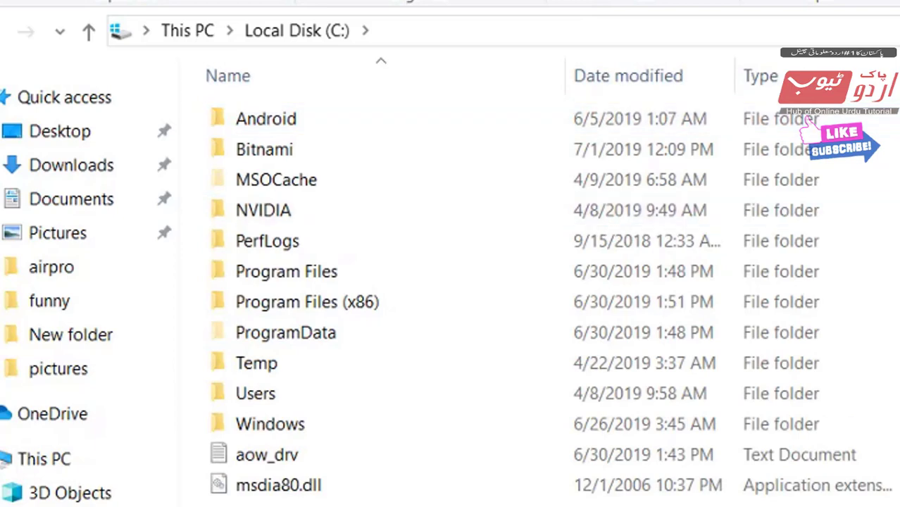
scroll(451, 282, "up", 5, "ctrl")
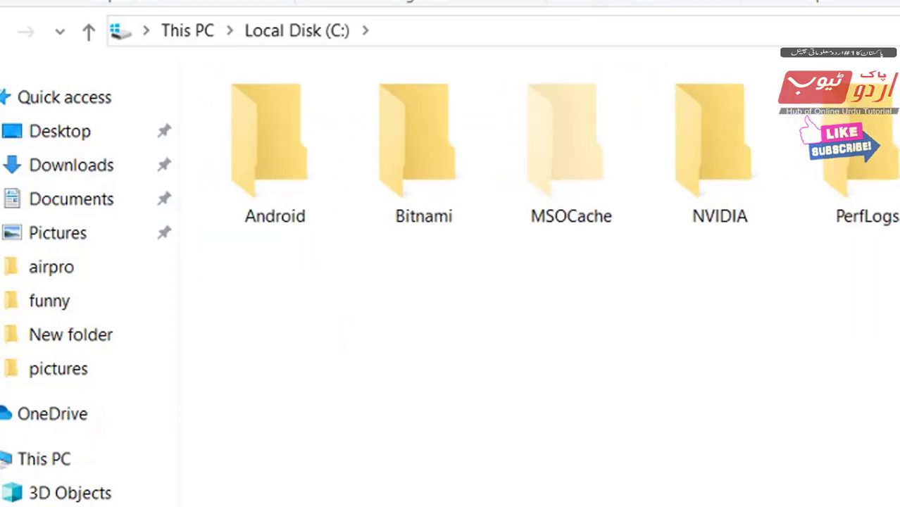
scroll(451, 282, "up", 1, "ctrl")
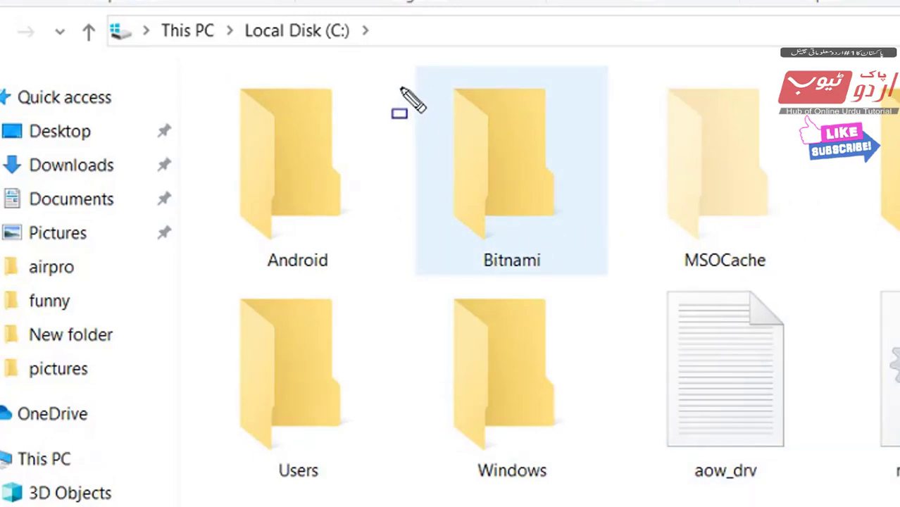
mouse_move(395, 70)
left_mouse_down()
mouse_move(559, 255)
mouse_move(604, 285)
left_mouse_up()
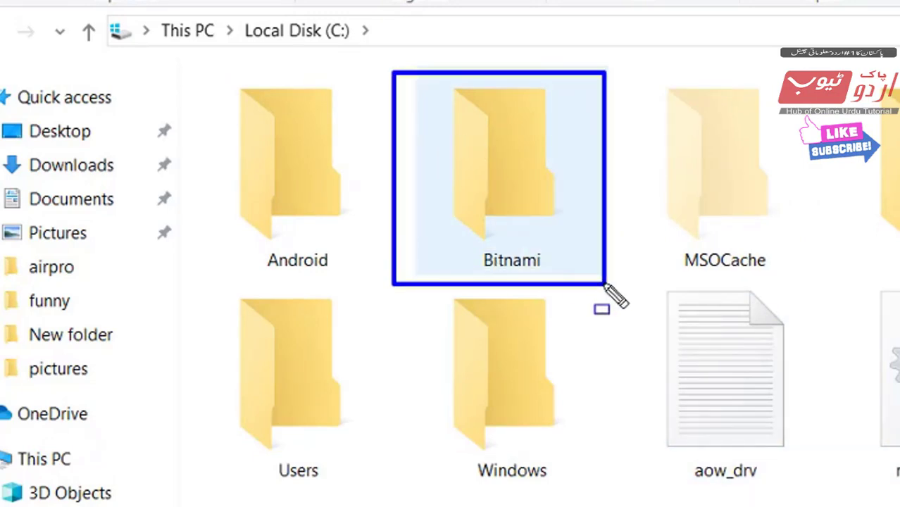
key("Escape")
left_click(535, 212)
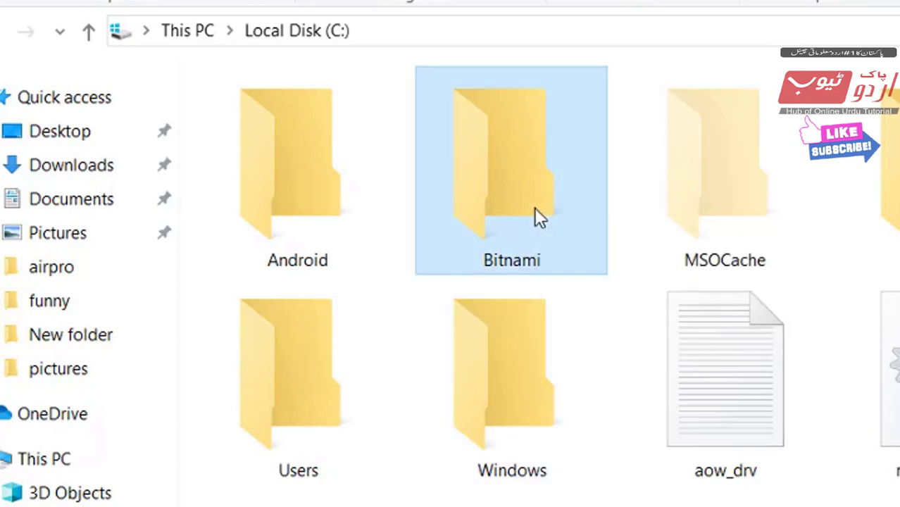
double_click(534, 210)
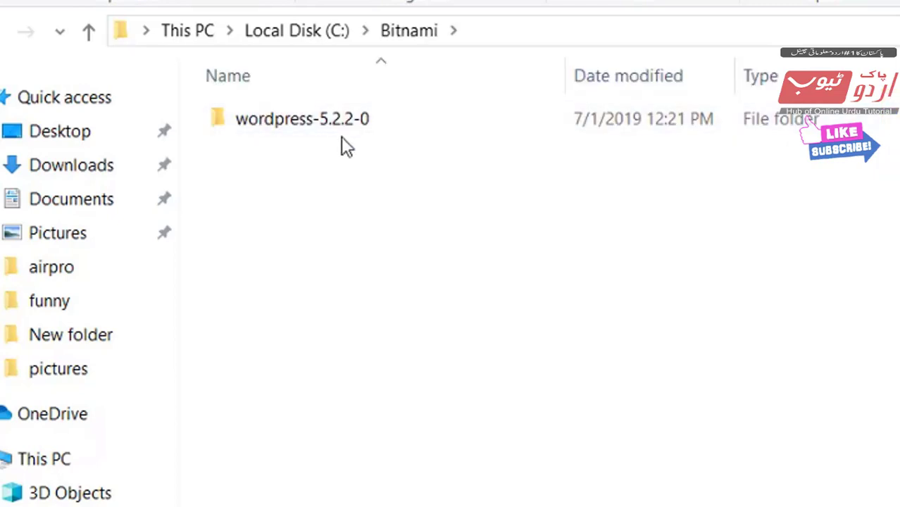
double_click(298, 132)
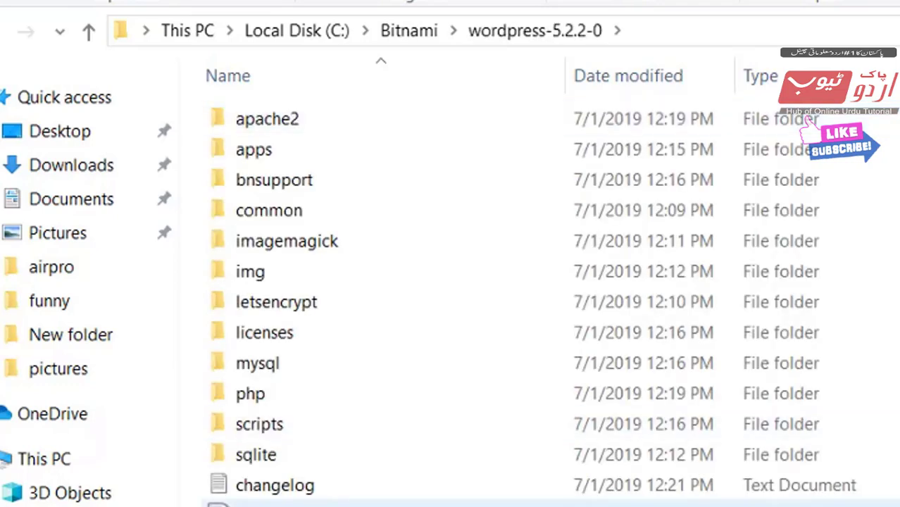
scroll(535, 282, "up", 5, "ctrl")
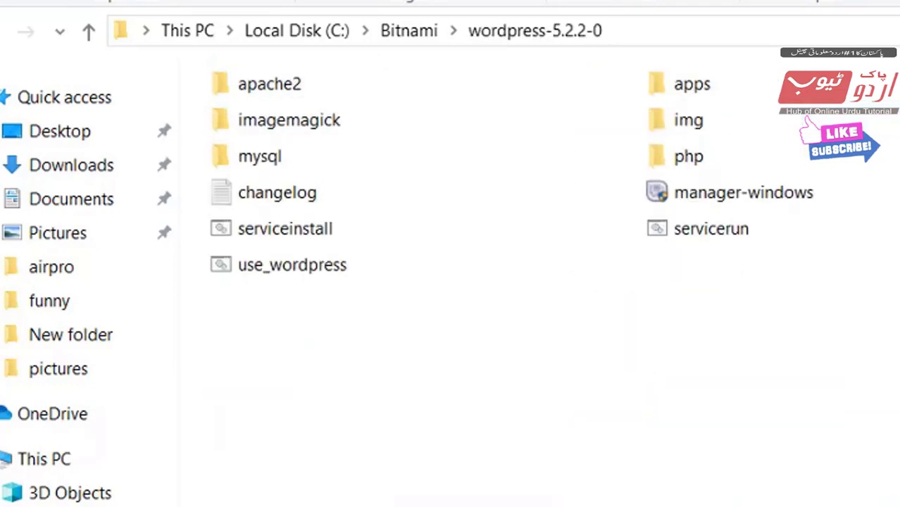
scroll(789, 304, "up", 1, "ctrl")
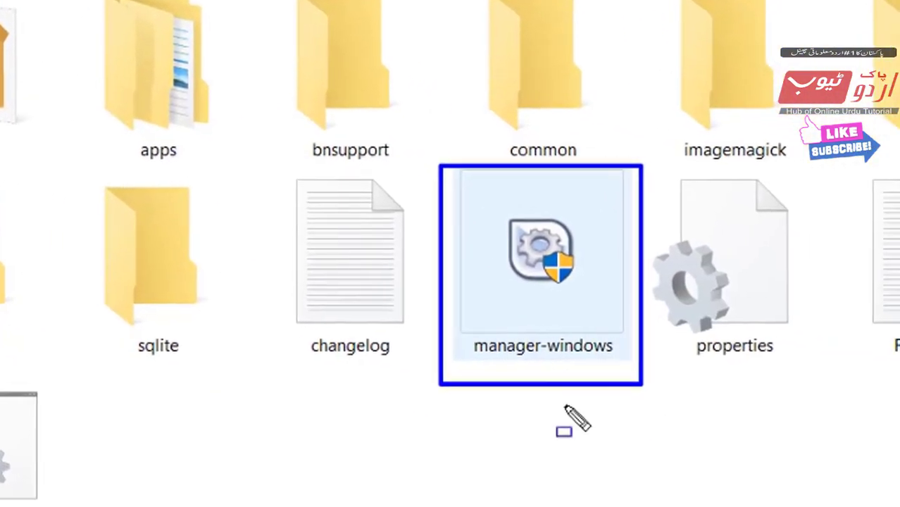
Run manager-windows and use 'Go to Application' to open the WordPress welcome page.
left_click(550, 296)
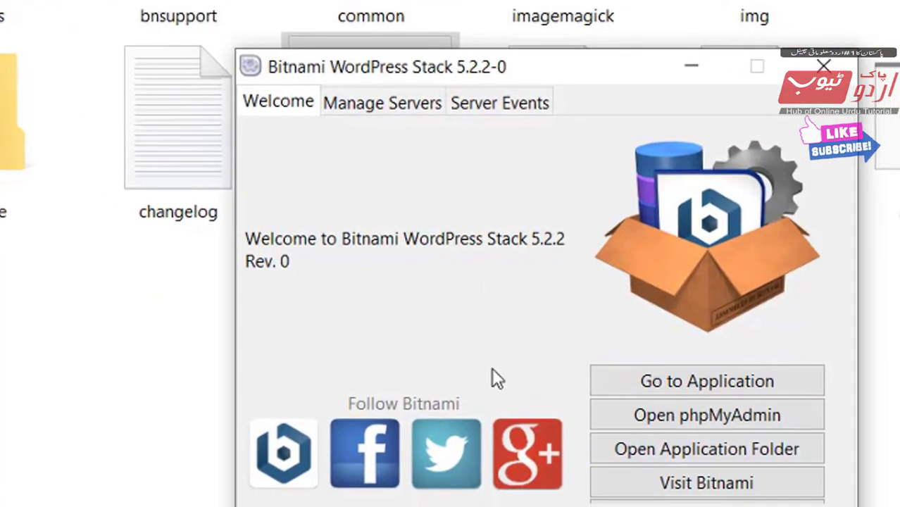
key("ctrl+shift+d")
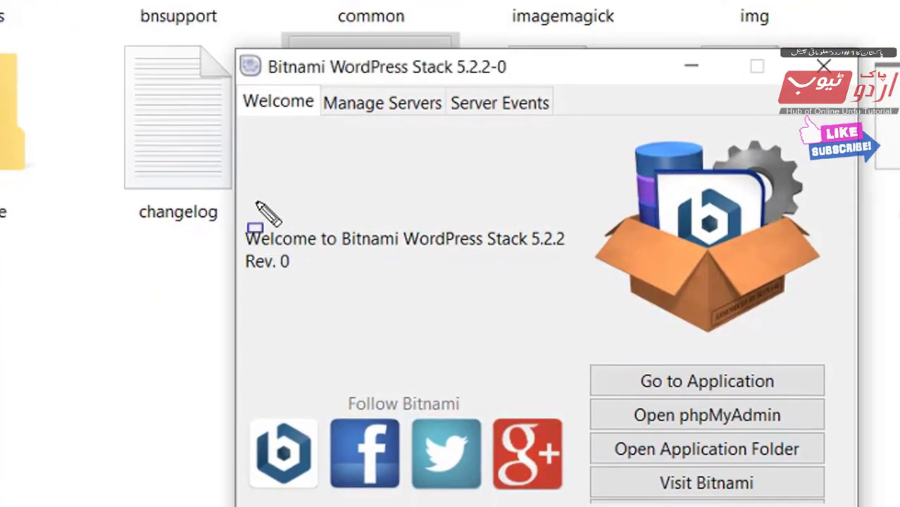
left_click_drag(235, 202, 610, 294)
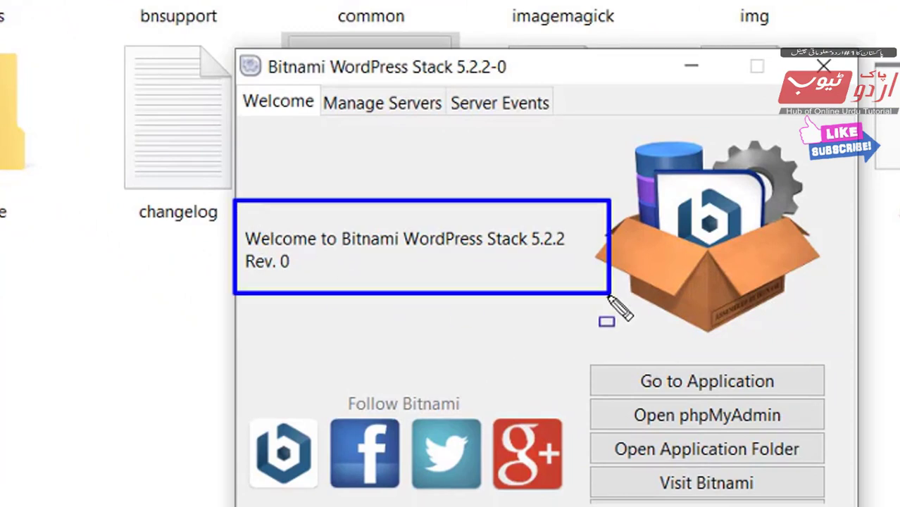
key("Escape")
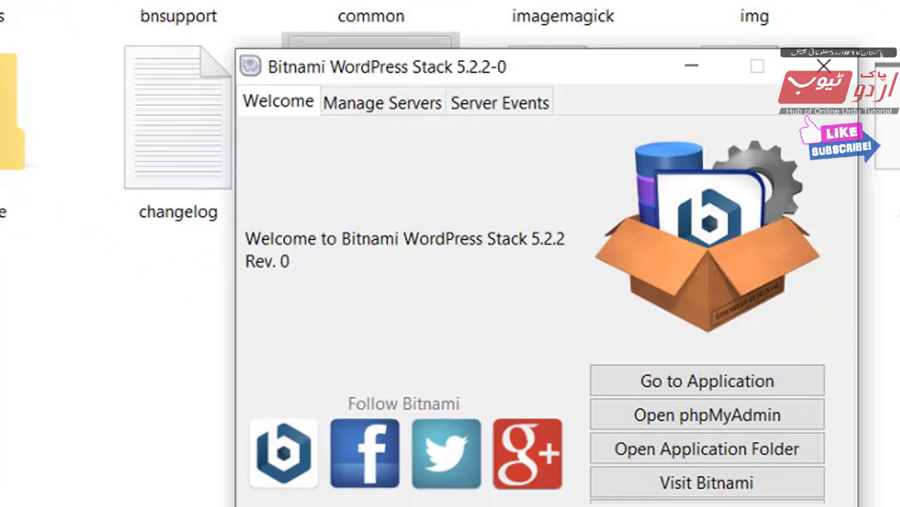
key("ctrl+shift+d")
mouse_move(603, 355)
left_mouse_down()
mouse_move(679, 390)
mouse_move(812, 399)
left_mouse_up()
key("Escape")
left_click(735, 393)
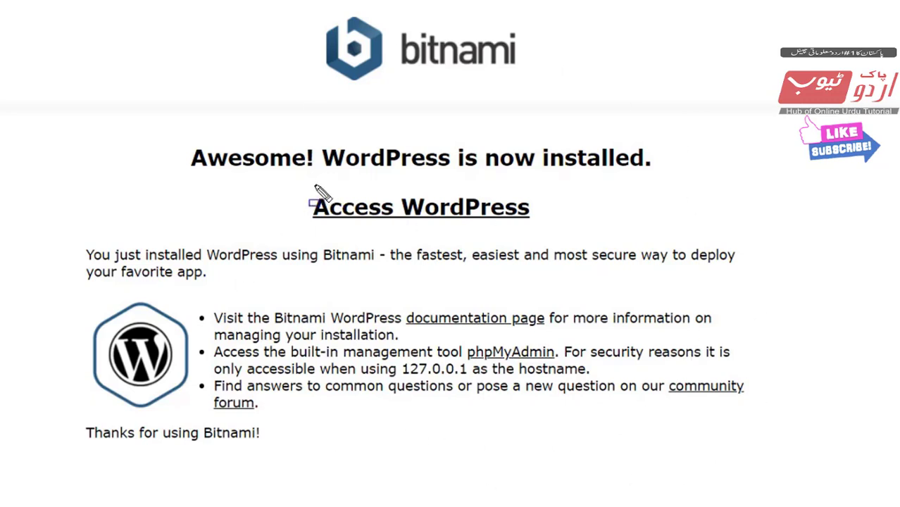
Visit the new local 'pak urdu tube test' site home page and look it over.
mouse_move(301, 184)
left_mouse_down()
mouse_move(519, 238)
mouse_move(573, 231)
left_mouse_up()
key("Escape")
left_click(457, 209)
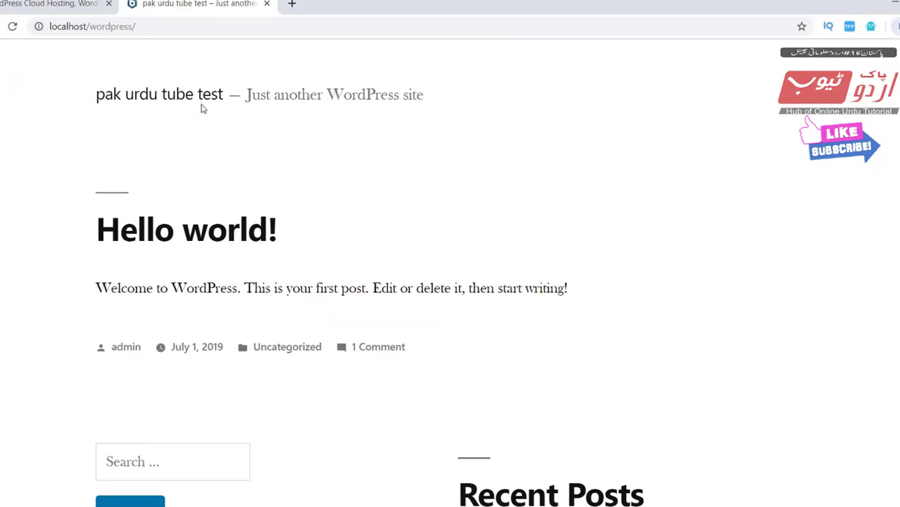
scroll(380, 358, "down", 3)
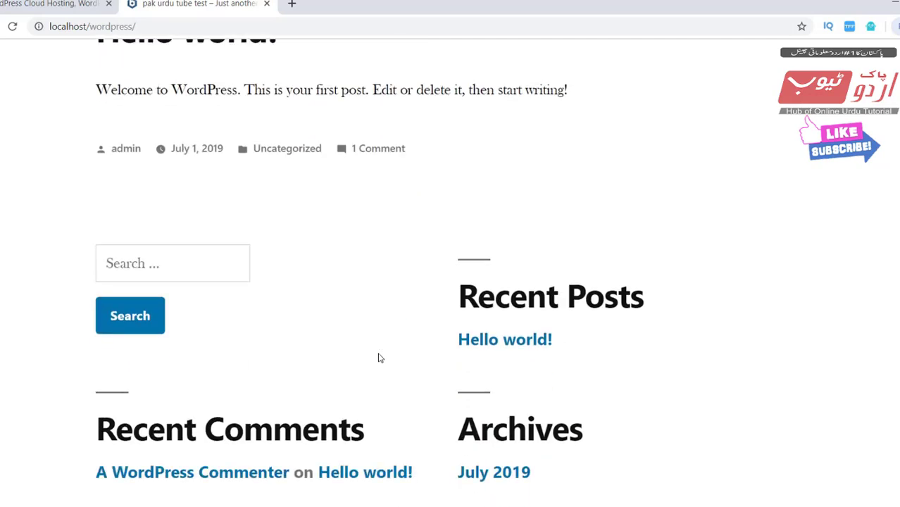
scroll(380, 358, "down", 3)
scroll(380, 358, "up", 6)
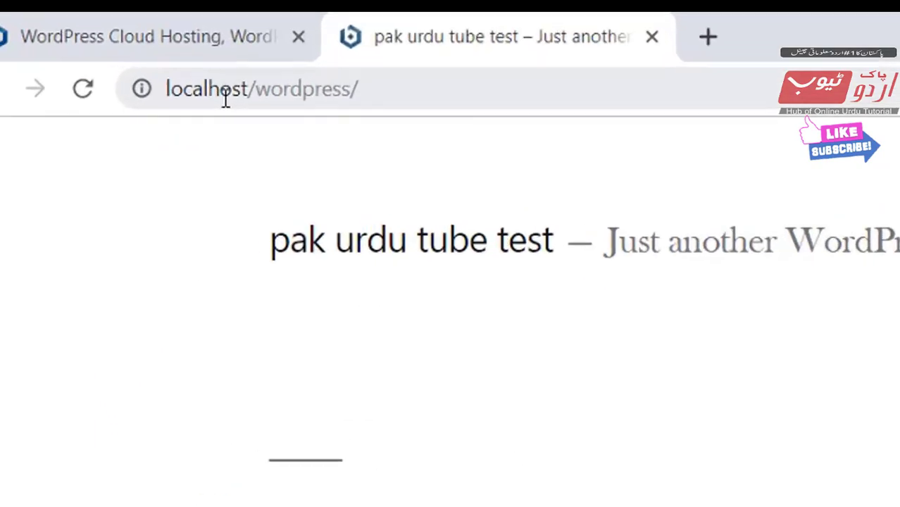
left_click_drag(148, 67, 386, 131)
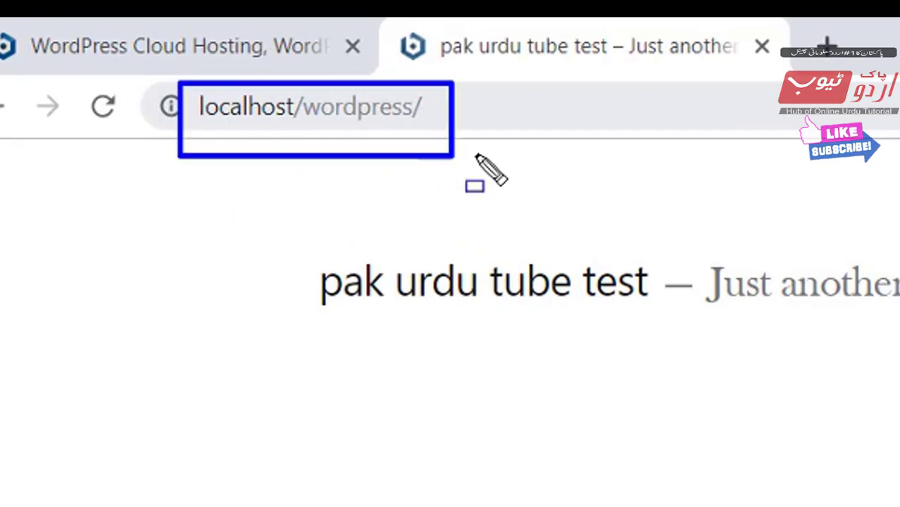
left_click_drag(477, 156, 483, 158)
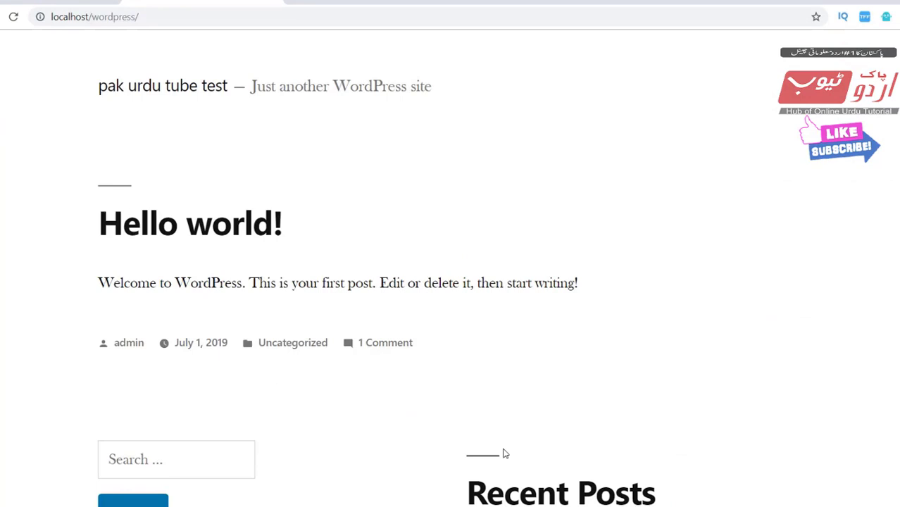
Append wp-admin to the localhost/wordpress/ address to load the login page.
left_click(170, 18)
left_click(170, 18)
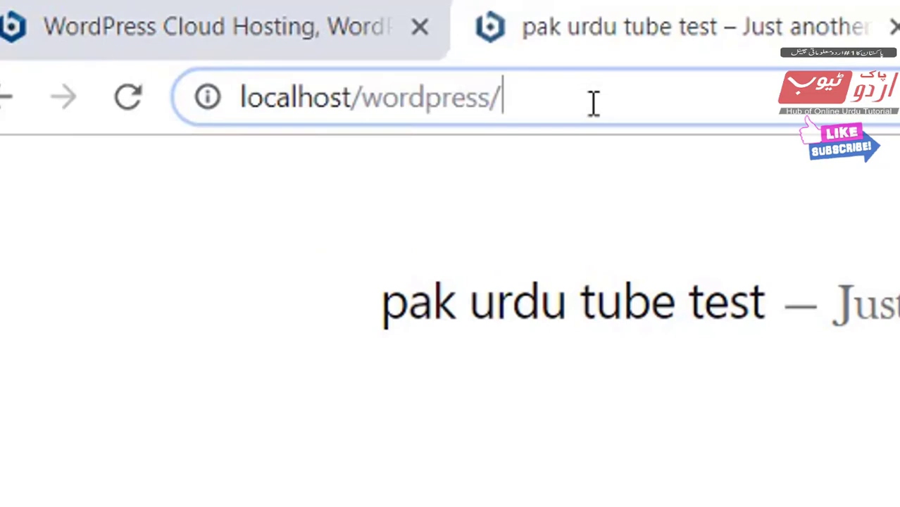
type("wp")
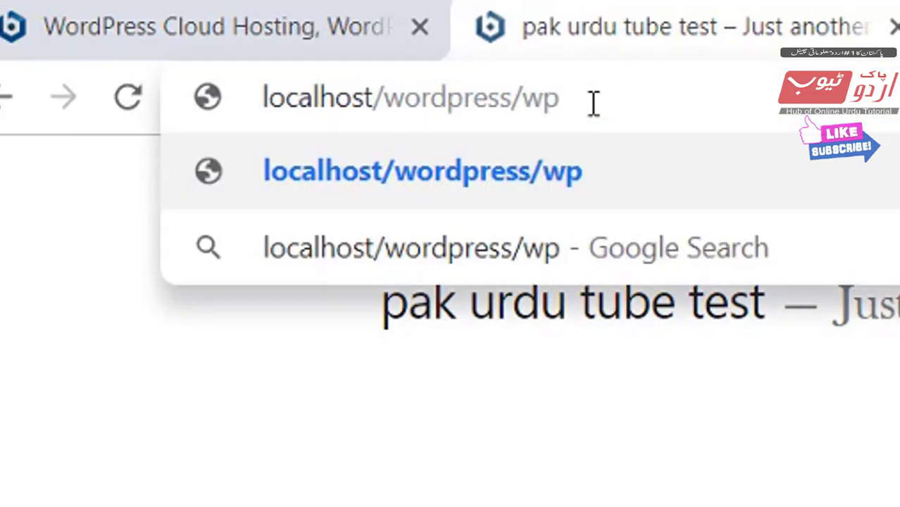
type("-admi")
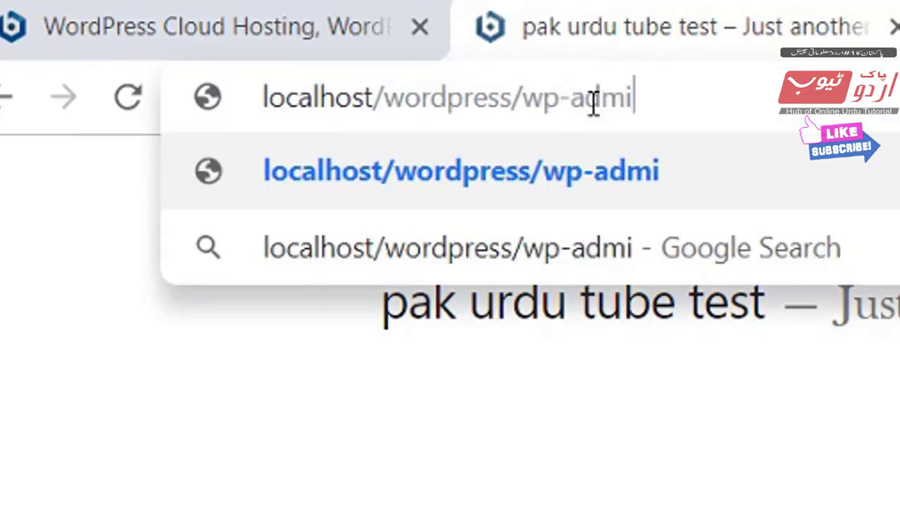
type("n")
key("Return")
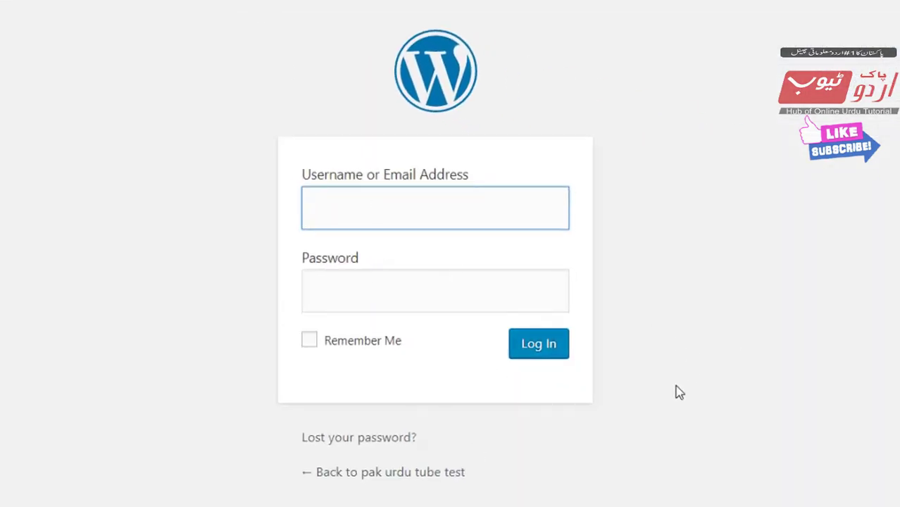
Log in with username admin and the administrator password.
key("ctrl+shift+d")
left_click_drag(268, 145, 609, 417)
key("Escape")
left_click(416, 204)
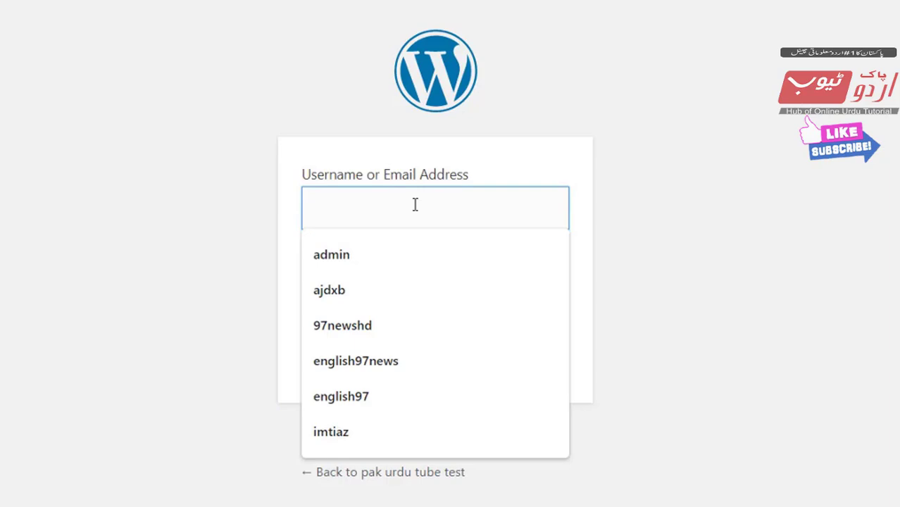
type("admin")
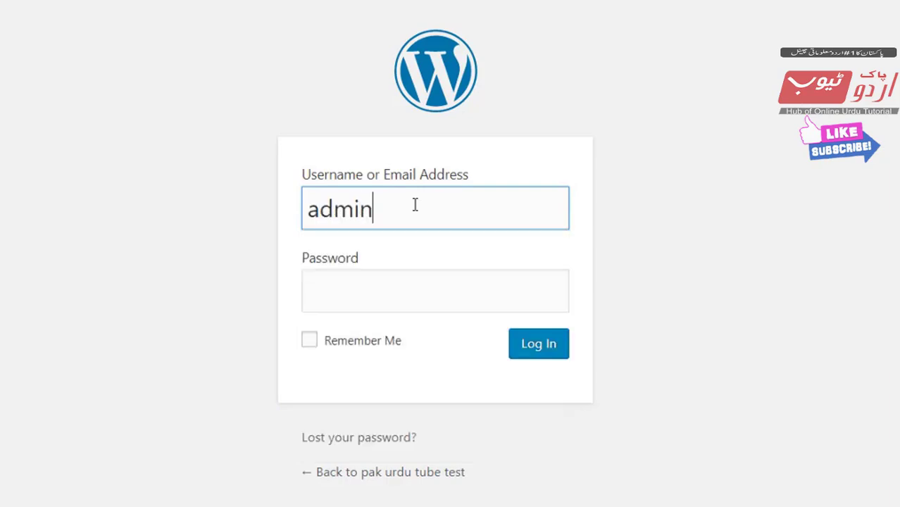
left_click(389, 286)
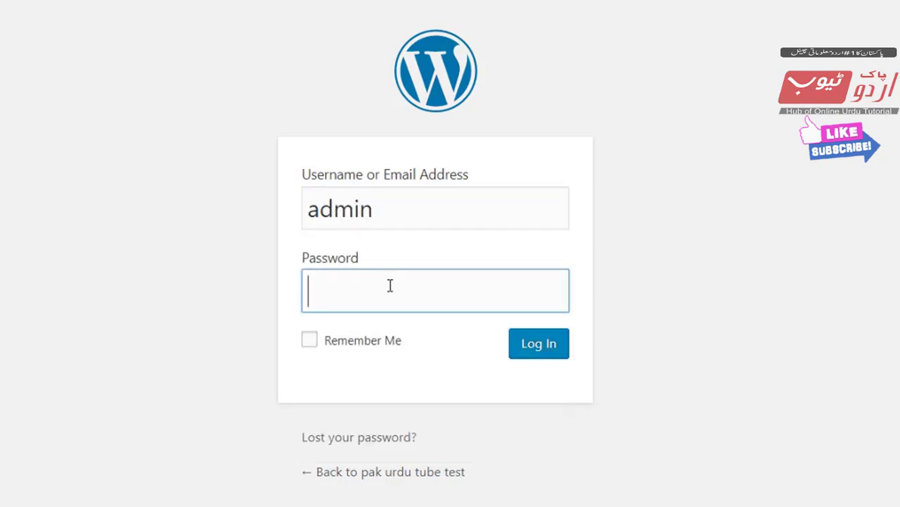
type("•••••••••")
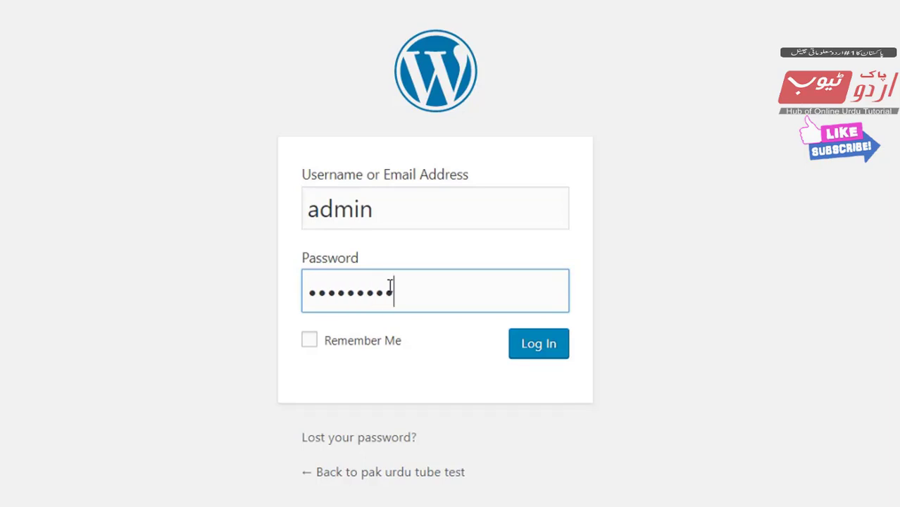
left_click(537, 357)
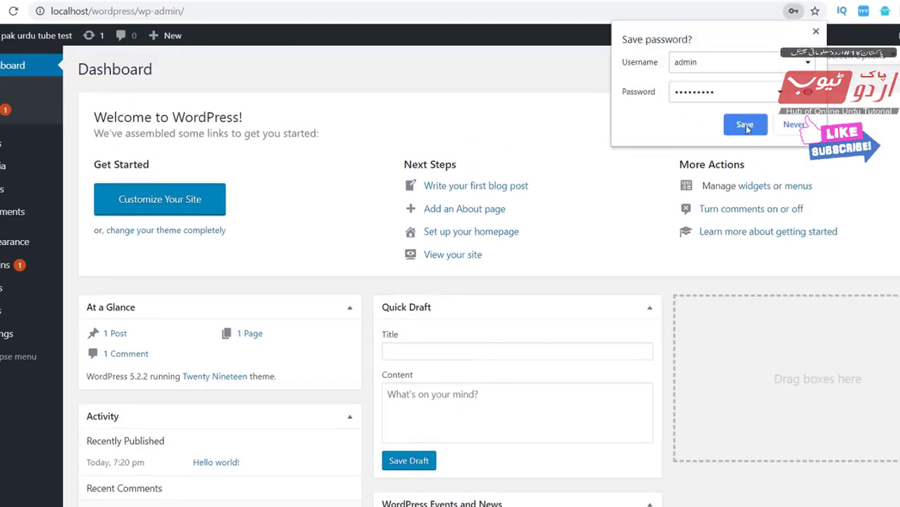
Save the login in the browser and copy the admin page address.
left_click(744, 124)
left_click(181, 11)
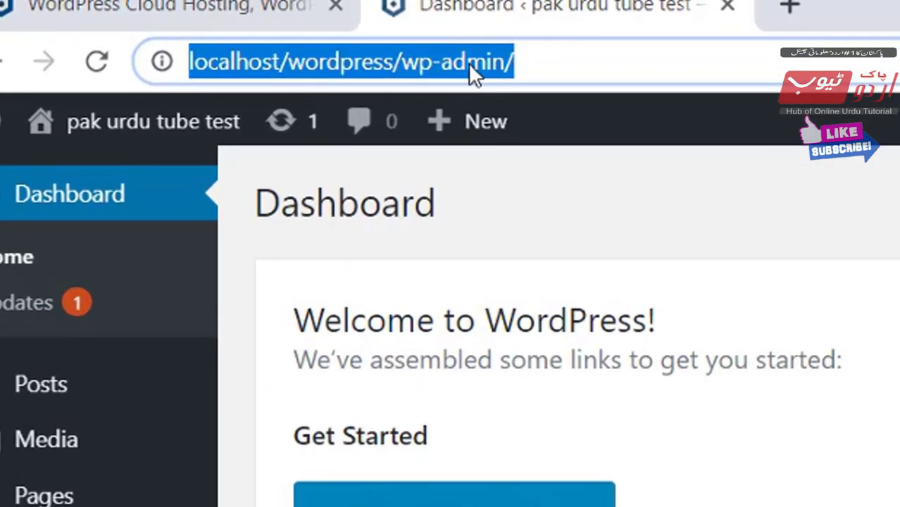
right_click(468, 62)
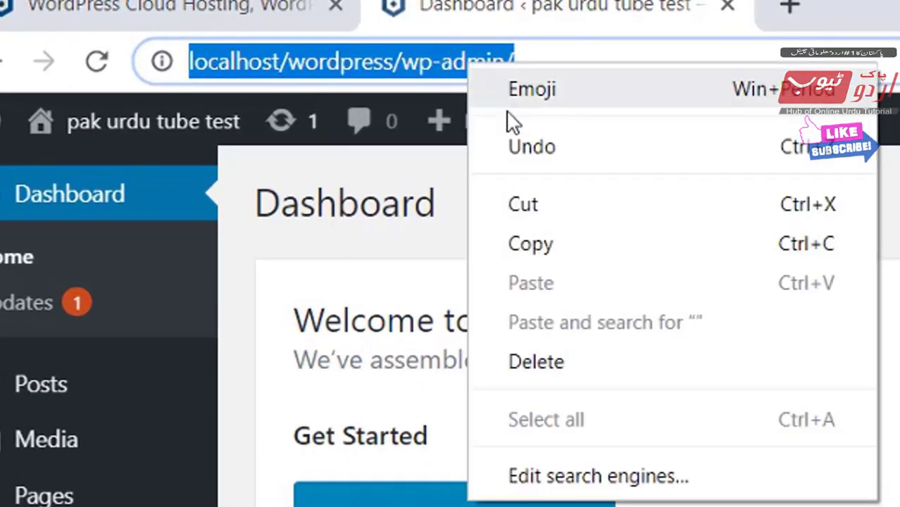
left_click(536, 245)
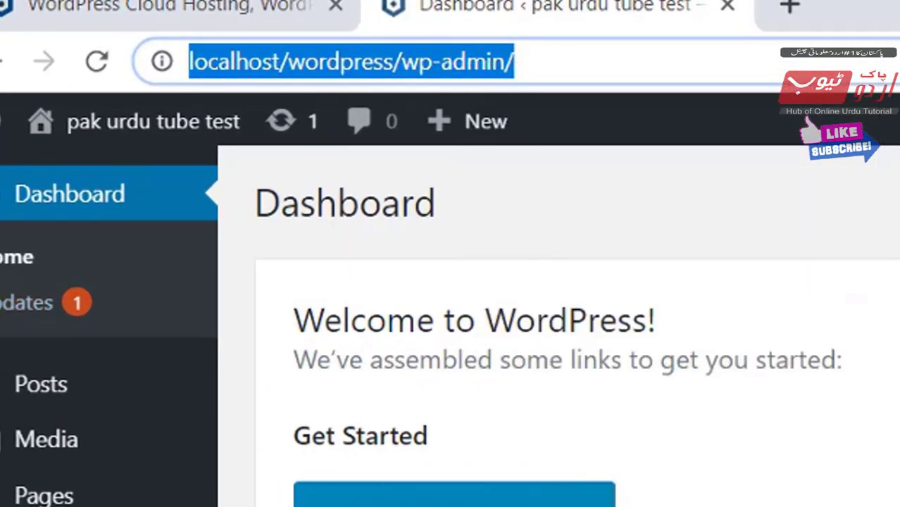
Go to Appearance > Themes to list the installed themes.
left_click(542, 365)
scroll(464, 339, "down", 2)
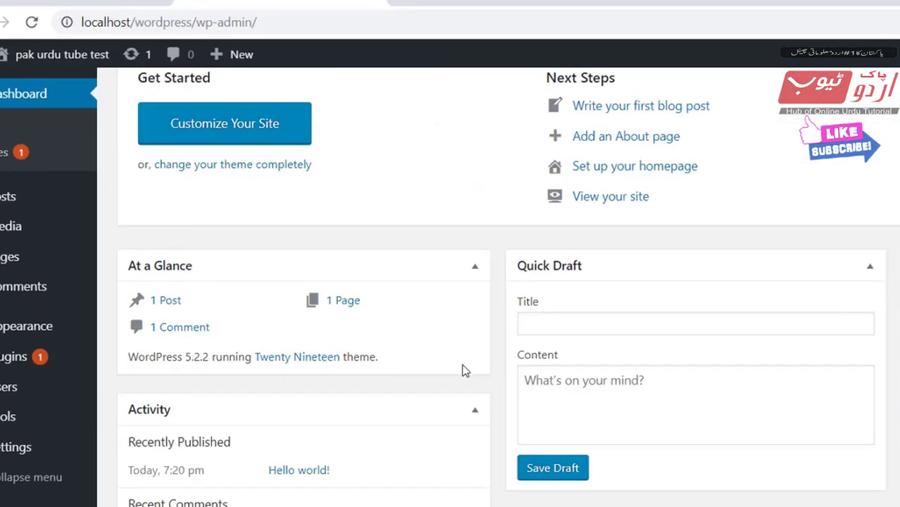
scroll(465, 371, "up", 2)
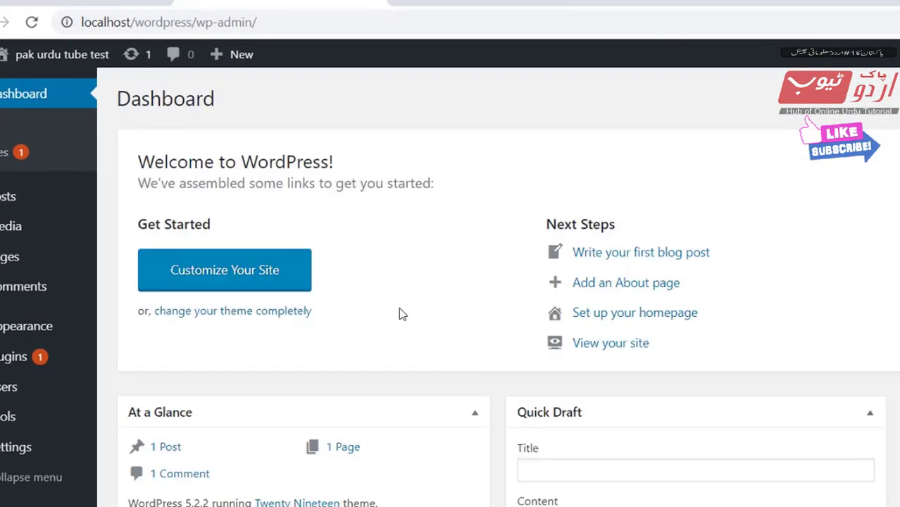
left_click(10, 356)
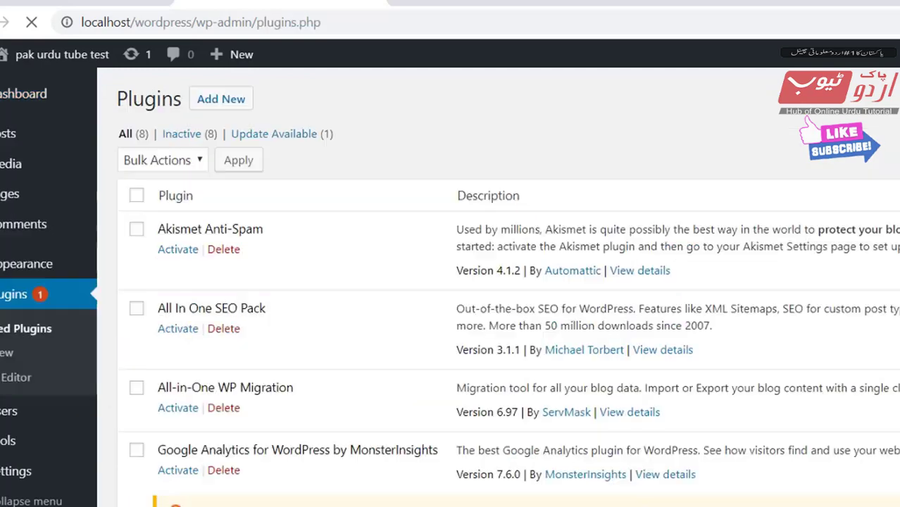
left_click(32, 270)
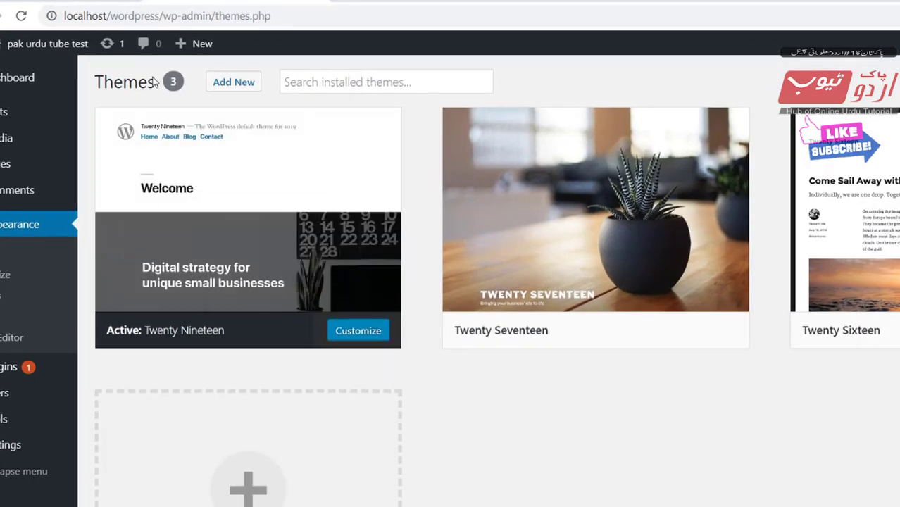
Upload Newspaper.zip from the Desktop via Add New > Upload Theme and install it.
left_click(236, 86)
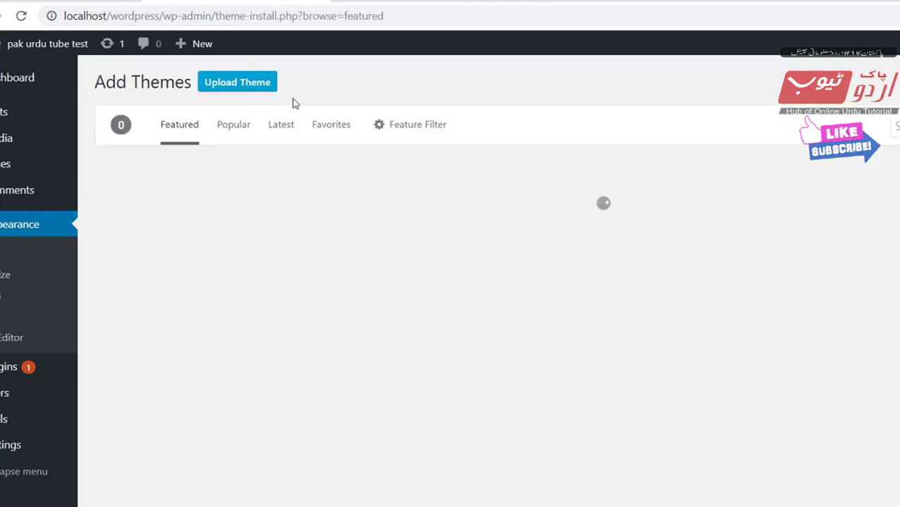
left_click(243, 83)
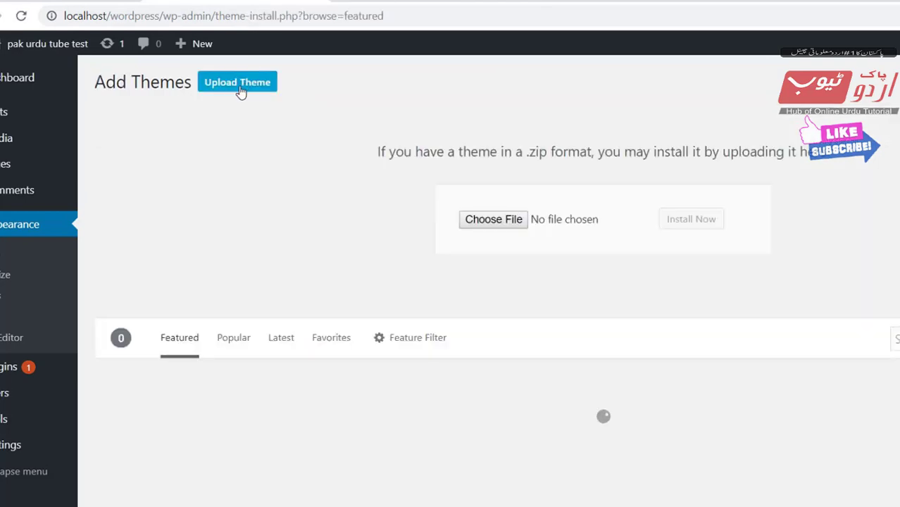
left_click(505, 224)
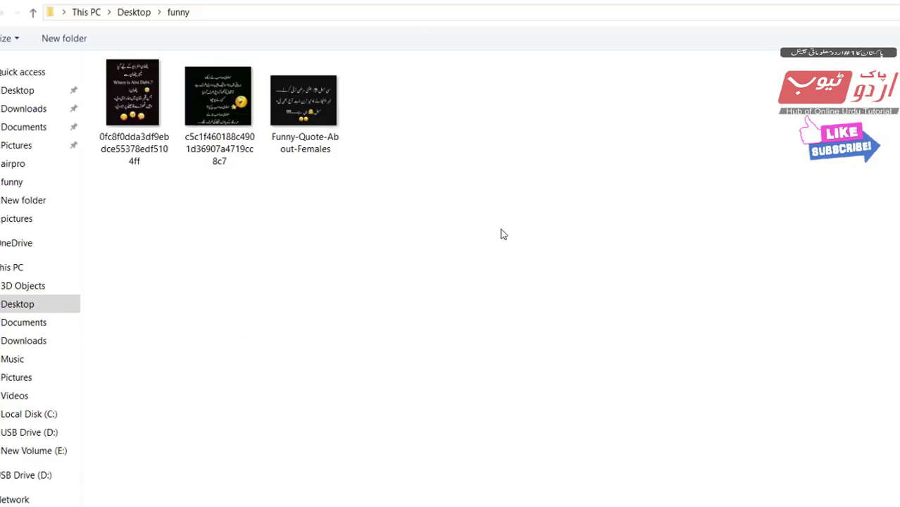
left_click(26, 309)
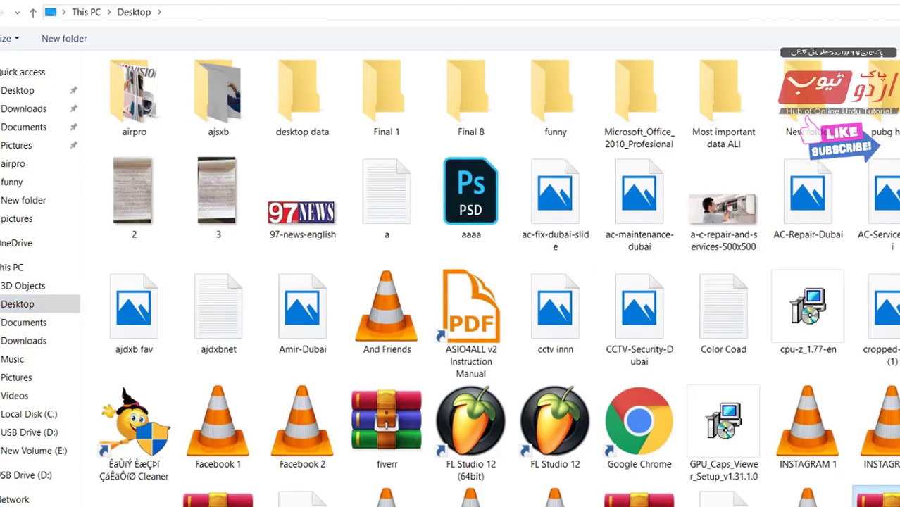
scroll(463, 268, "down", 5)
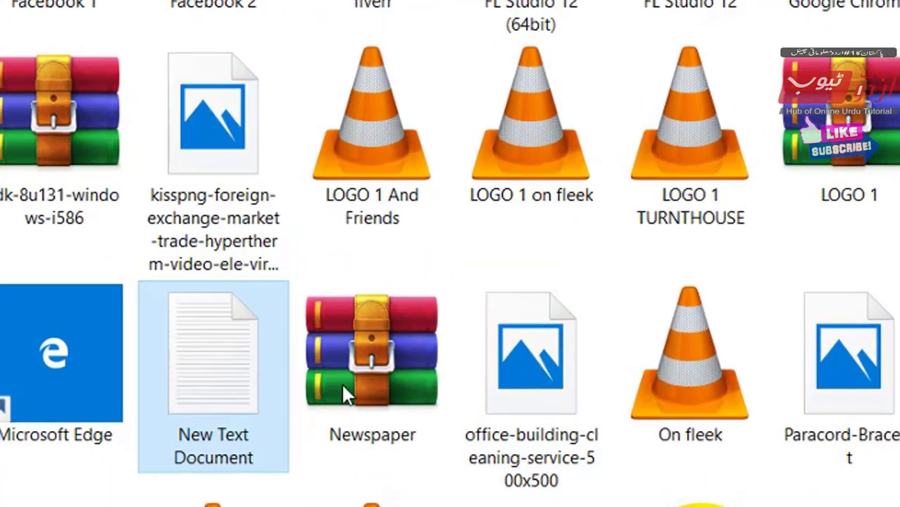
double_click(379, 336)
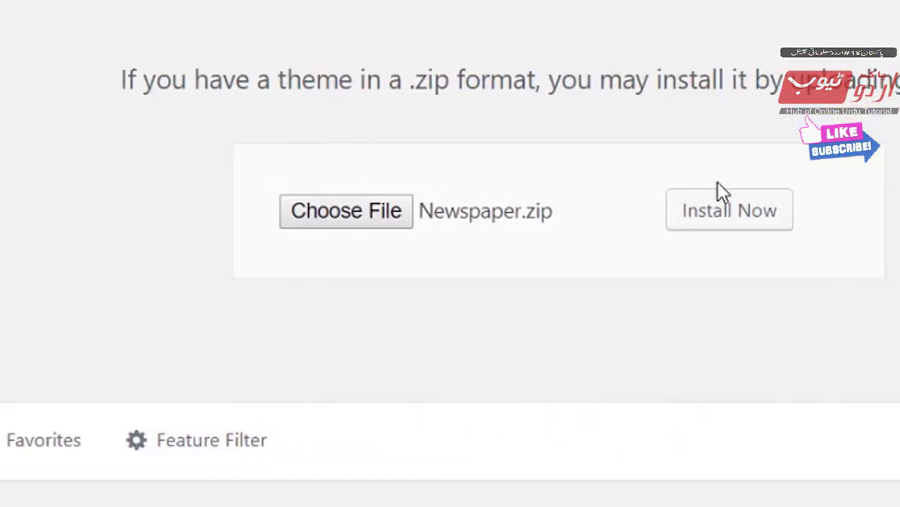
left_click(721, 223)
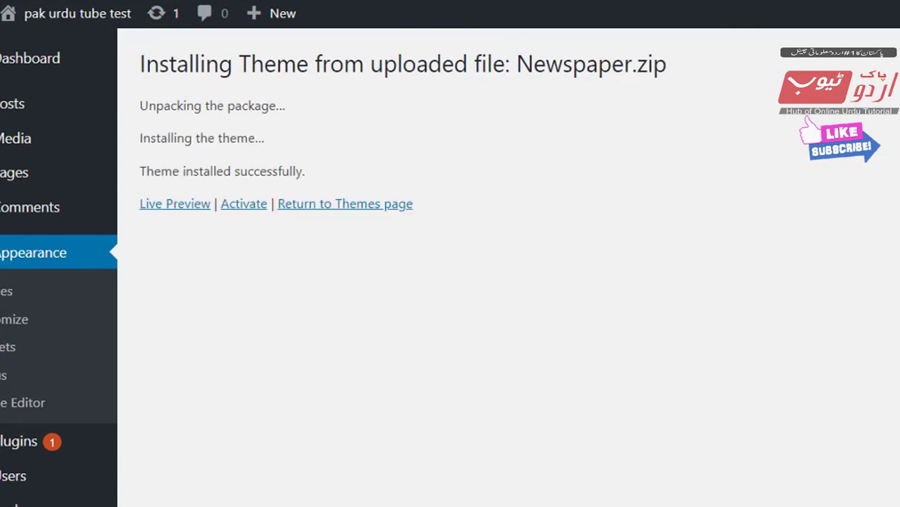
Activate the Newspaper theme so its 'Welcome to Newspaper' v9.0.1 page appears.
left_click(241, 204)
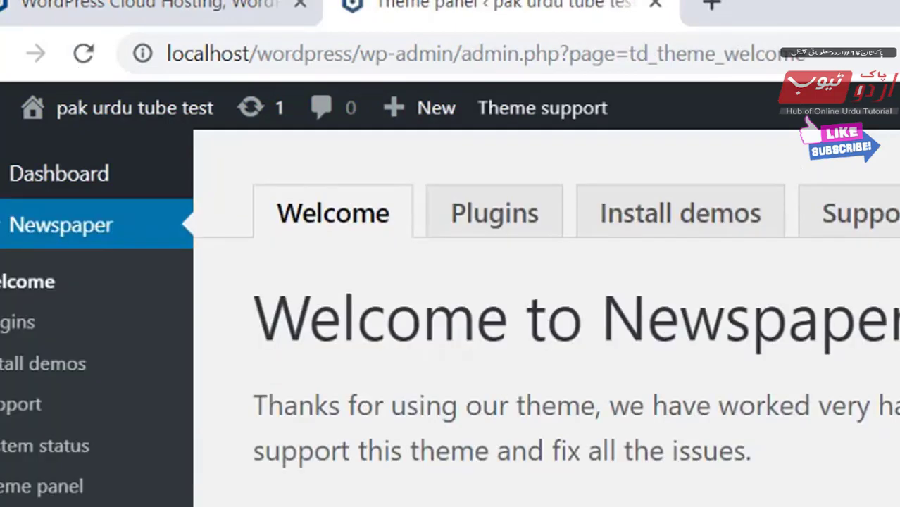
scroll(547, 317, "down", 8)
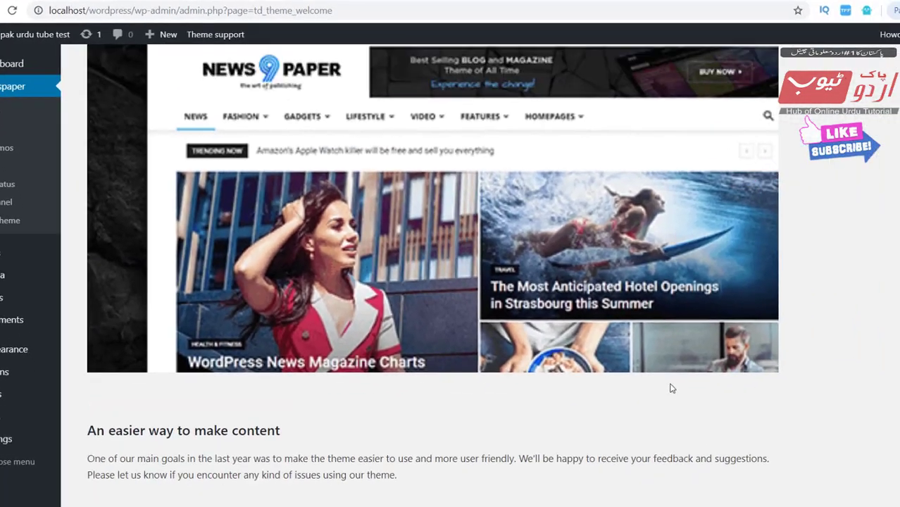
scroll(671, 389, "up", 8)
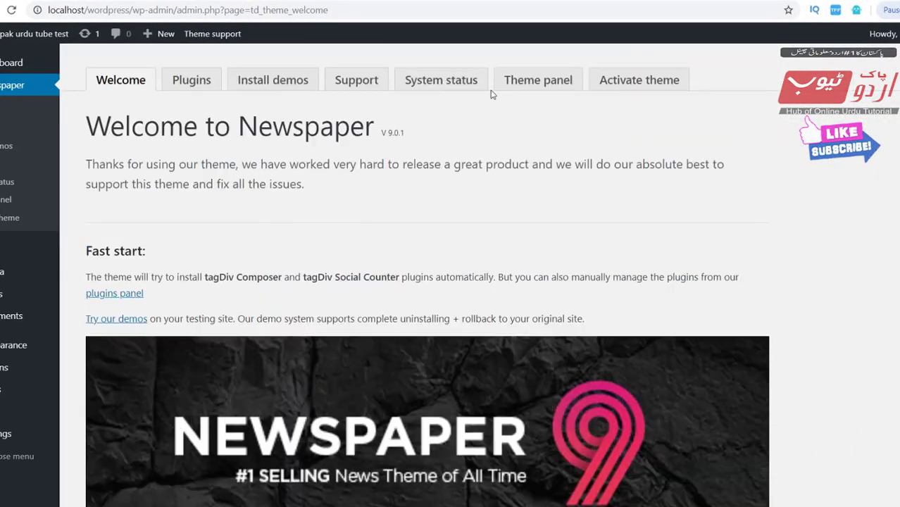
View the live site in a new tab, then bring up the Newspaper Install demos list.
mouse_move(28, 34)
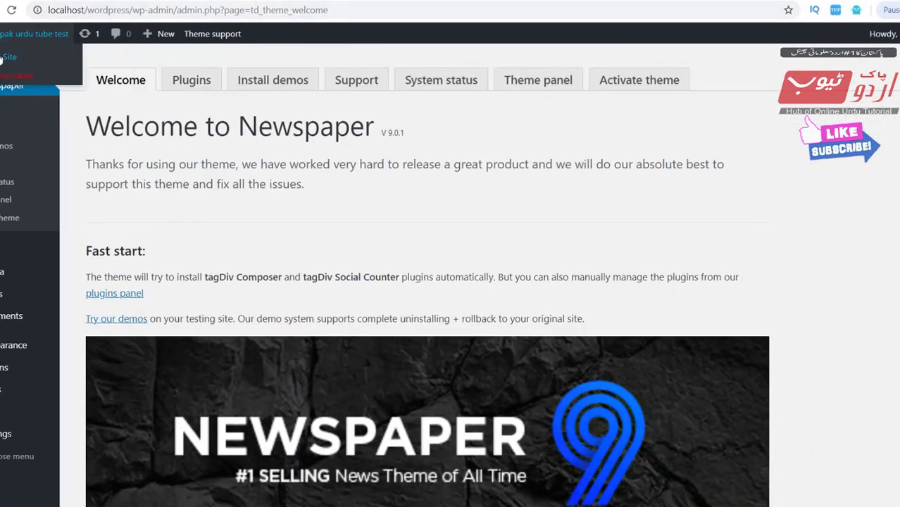
right_click(1, 56)
left_click(19, 64)
left_click(75, 1)
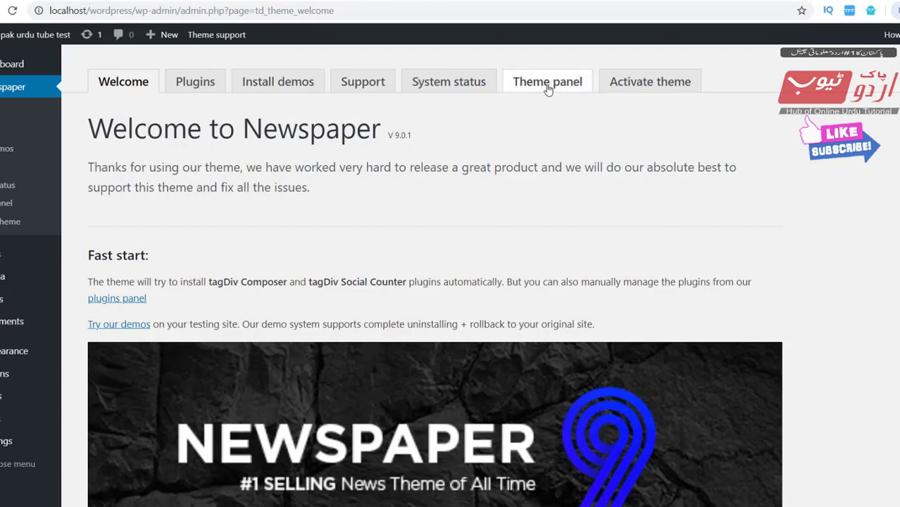
left_click(276, 85)
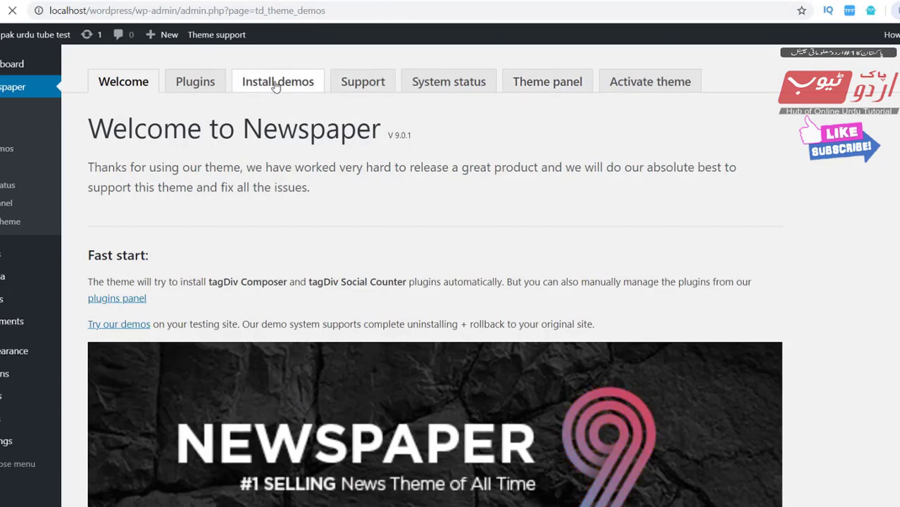